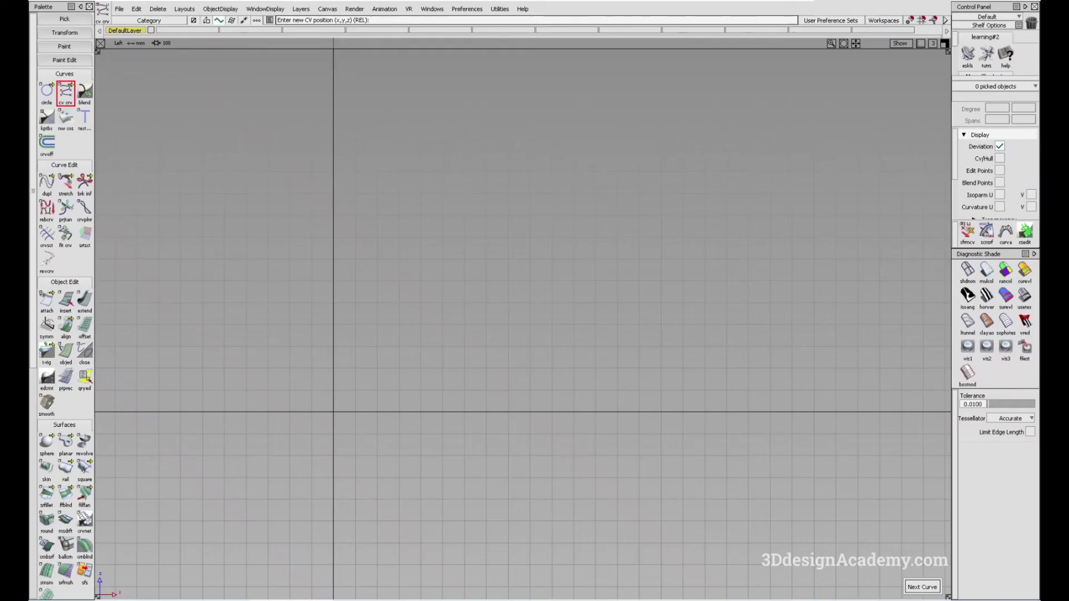
# - Open the keypoint curve tools and draw a slightly rising line about 1047 mm long
pyautogui.click(47, 118)
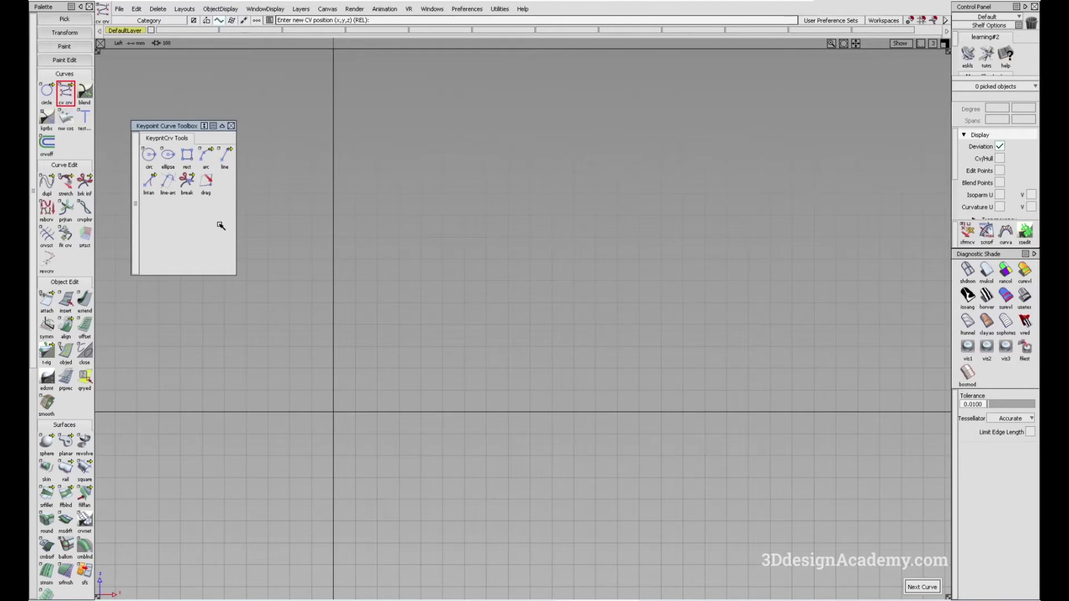
pyautogui.click(225, 158)
pyautogui.click(460, 246)
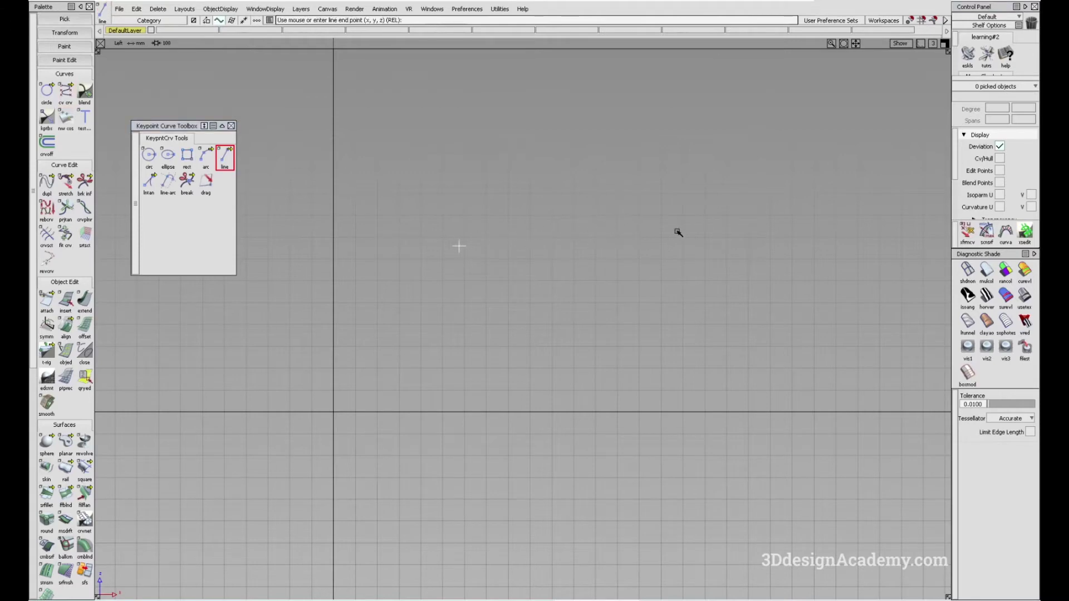
pyautogui.click(690, 229)
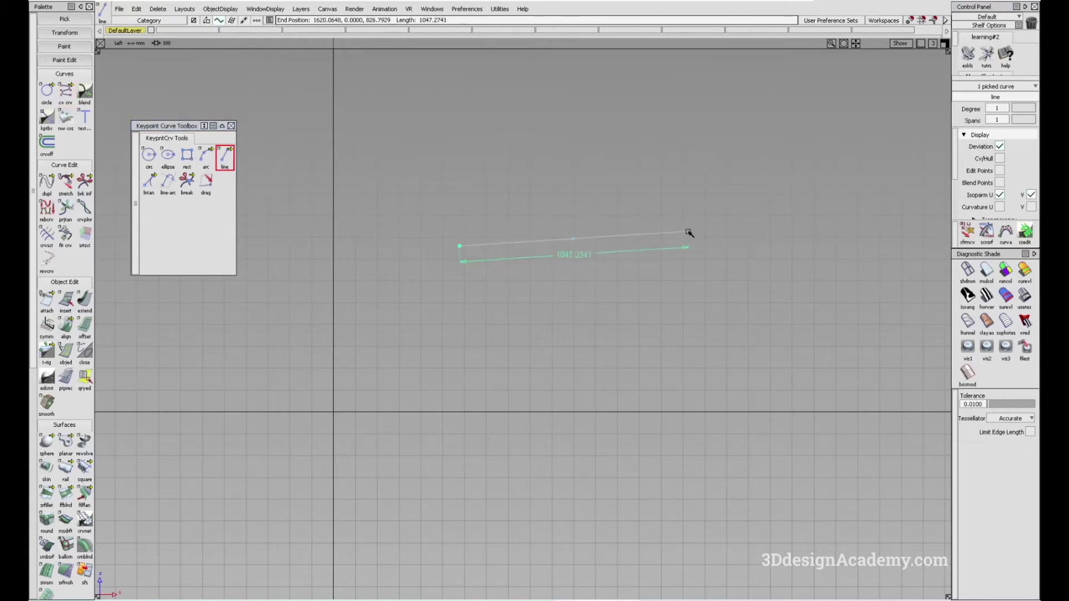
# - Draw a three-point keypoint arc that curves up towards the line's start without touching it
pyautogui.click(206, 158)
pyautogui.click(308, 360)
pyautogui.click(370, 304)
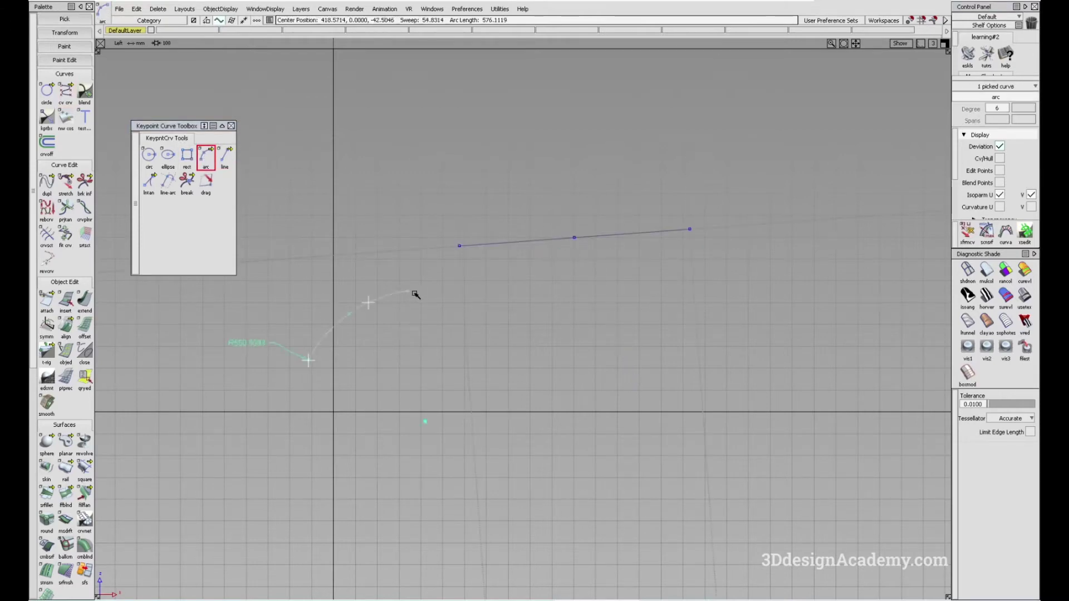
pyautogui.click(436, 284)
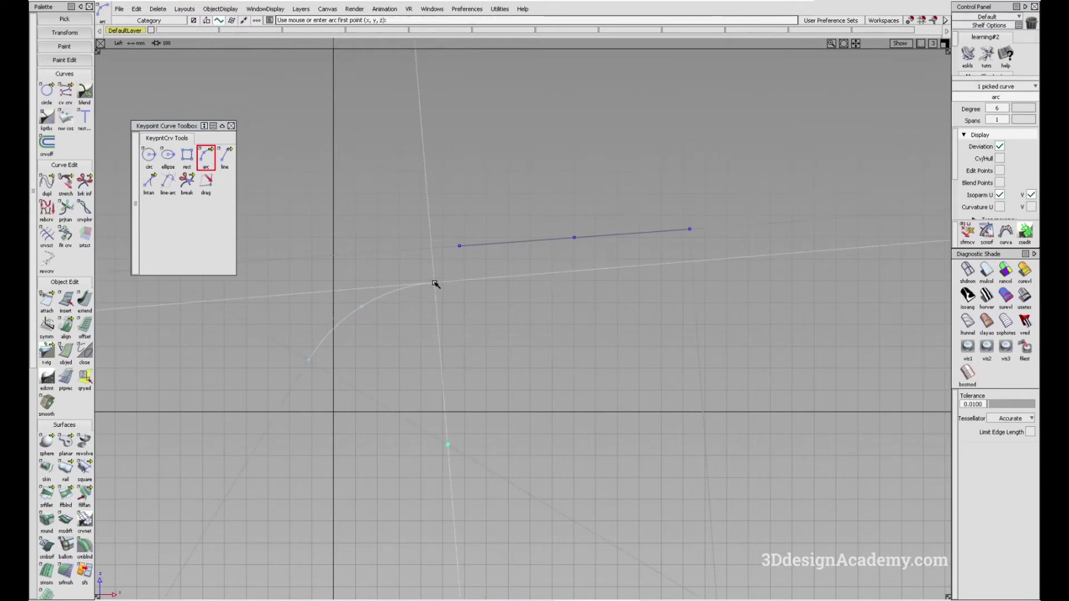
# - Move the straight line slightly downward and clear the selection
pyautogui.keyDown('ctrl'); pyautogui.keyDown('shift'); pyautogui.moveTo(545, 312); pyautogui.dragTo(548, 219); pyautogui.keyUp('shift'); pyautogui.keyUp('ctrl')
pyautogui.keyDown('ctrl'); pyautogui.keyDown('shift'); pyautogui.moveTo(489, 195); pyautogui.dragTo(547, 238); pyautogui.keyUp('shift'); pyautogui.keyUp('ctrl')
pyautogui.click(549, 240)
pyautogui.keyDown('ctrl'); pyautogui.keyDown('shift'); pyautogui.moveTo(597, 336); pyautogui.dragTo(610, 255, button='middle'); pyautogui.keyUp('shift'); pyautogui.keyUp('ctrl')
pyautogui.moveTo(614, 286)
pyautogui.mouseDown(button='right')
pyautogui.moveTo(616, 309)
pyautogui.moveTo(615, 295)
pyautogui.mouseUp(button='right')
pyautogui.keyDown('ctrl'); pyautogui.keyDown('shift'); pyautogui.moveTo(484, 348); pyautogui.dragTo(466, 254); pyautogui.keyUp('shift'); pyautogui.keyUp('ctrl')
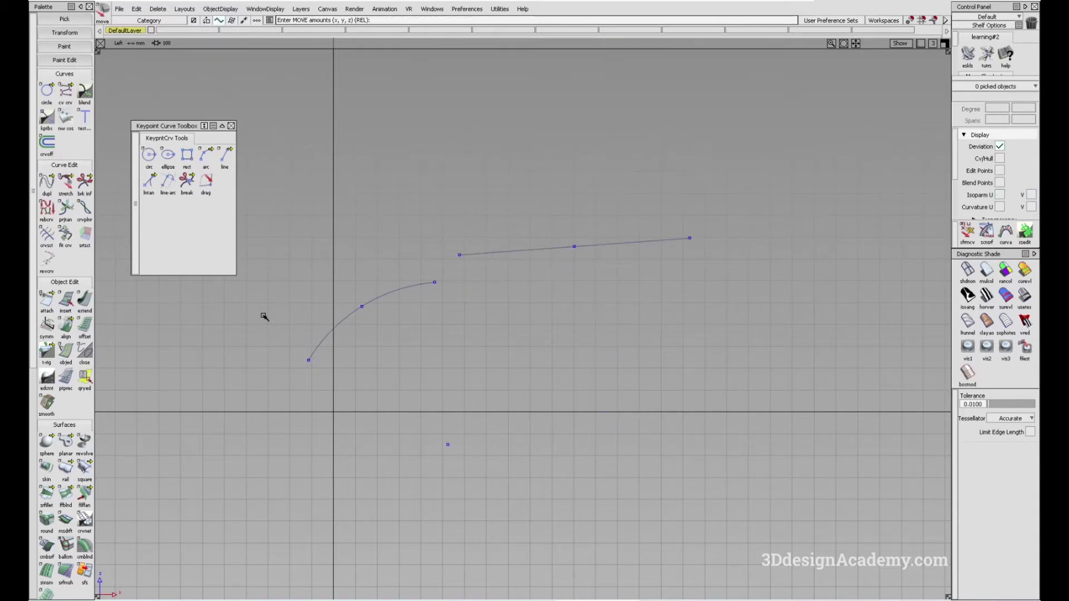
pyautogui.keyDown('ctrl'); pyautogui.keyDown('shift'); pyautogui.moveTo(430, 357); pyautogui.dragTo(361, 178); pyautogui.keyUp('shift'); pyautogui.keyUp('ctrl')
# - Stretch the arc's upper end so that it snaps onto the line's start point
pyautogui.click(67, 182)
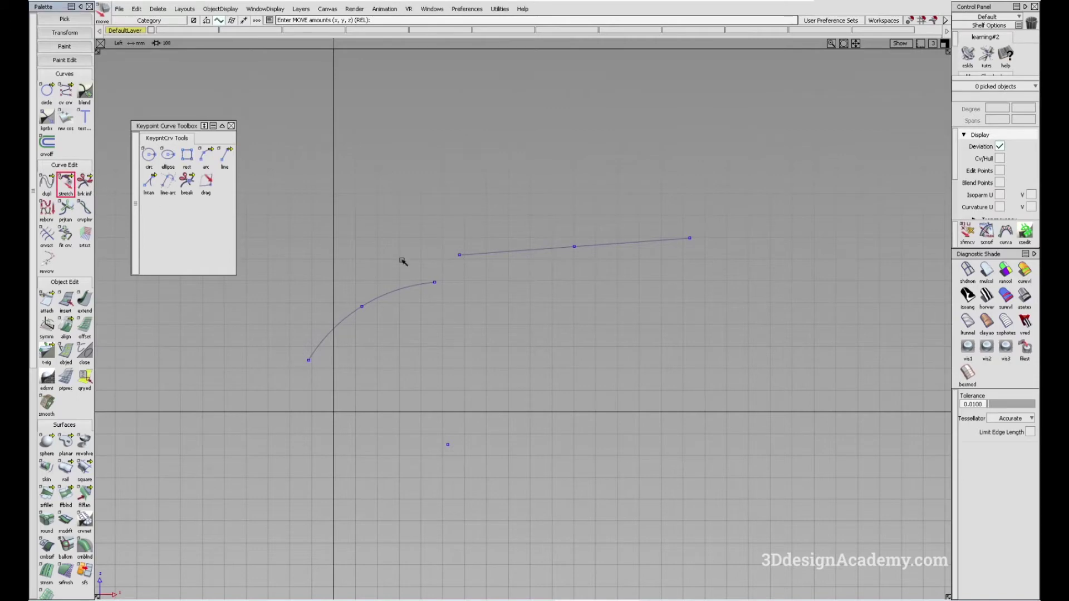
pyautogui.click(419, 286)
pyautogui.keyDown('ctrl'); pyautogui.click(442, 241); pyautogui.keyUp('ctrl')
pyautogui.keyDown('ctrl'); pyautogui.keyDown('shift'); pyautogui.moveTo(448, 390); pyautogui.dragTo(406, 276); pyautogui.keyUp('shift'); pyautogui.keyUp('ctrl')
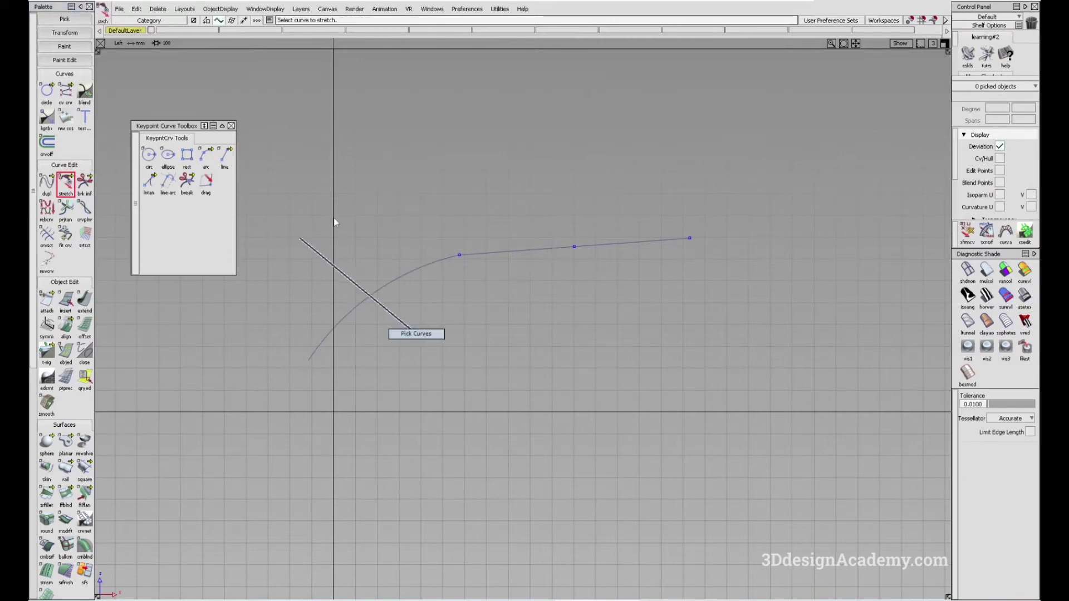
# - Pick the stretched arc and examine its object information, including the transform info
pyautogui.click(342, 328)
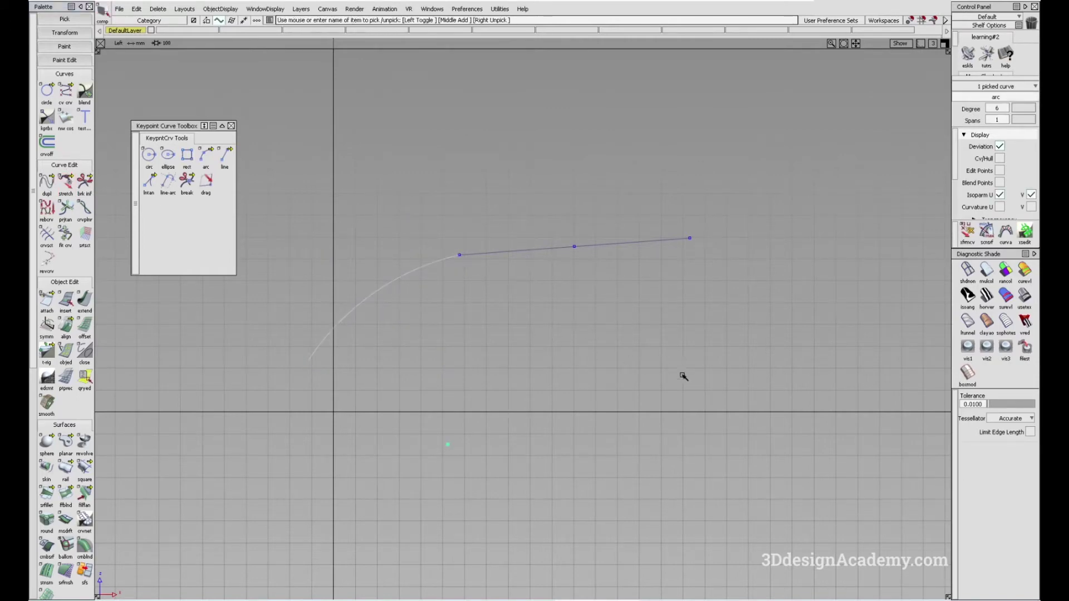
pyautogui.hotkey('ctrl', 'i')
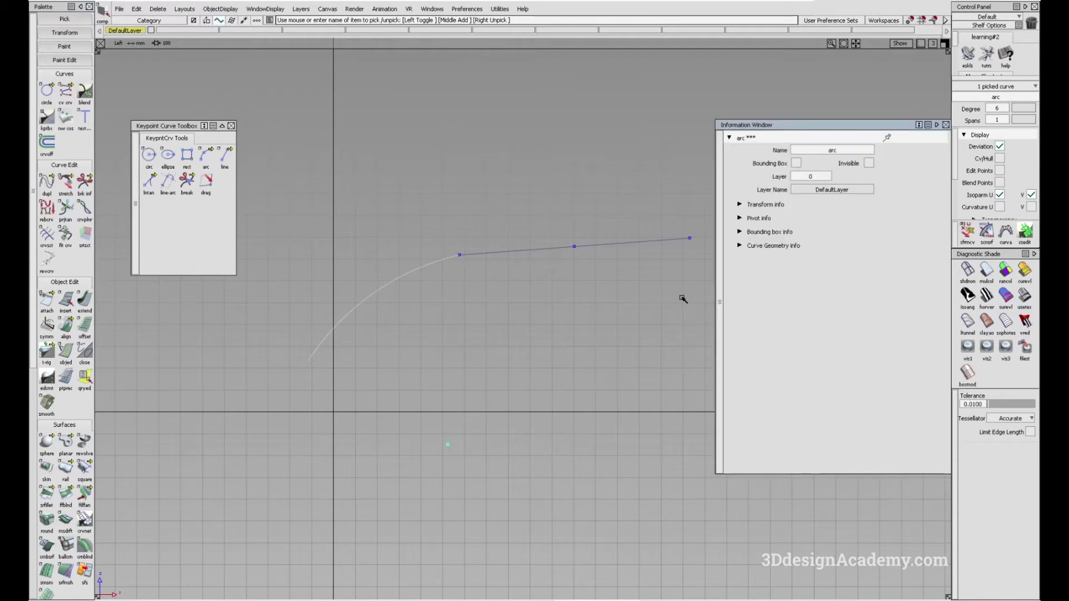
pyautogui.click(779, 206)
pyautogui.click(946, 125)
# - Delete the stretched arc and draw a new three-point keypoint arc ending just short of the line's start
pyautogui.press('Delete')
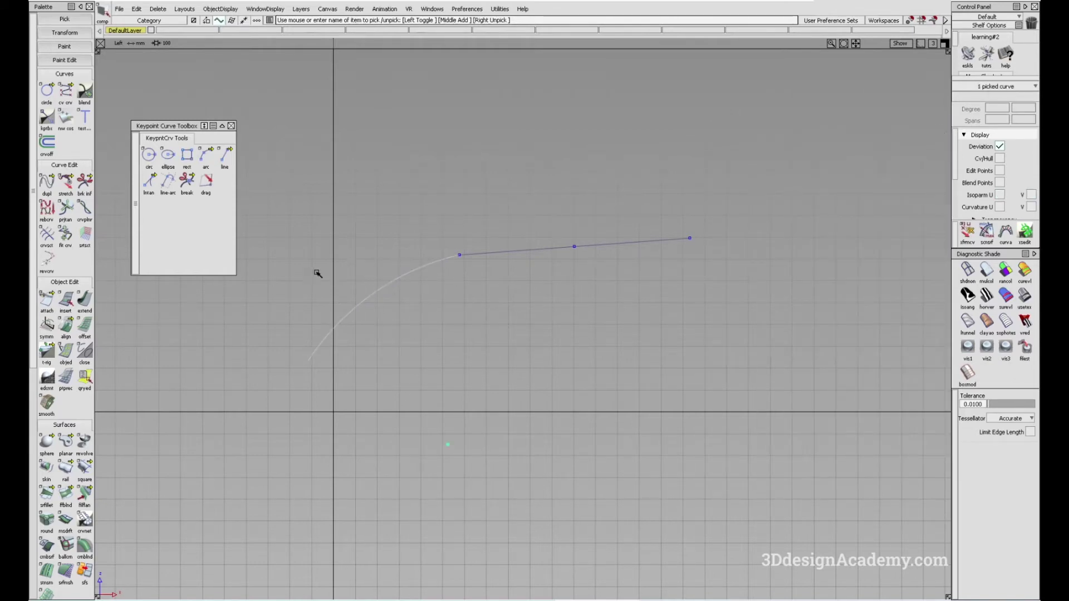
pyautogui.press('Delete')
pyautogui.click(215, 158)
pyautogui.click(301, 343)
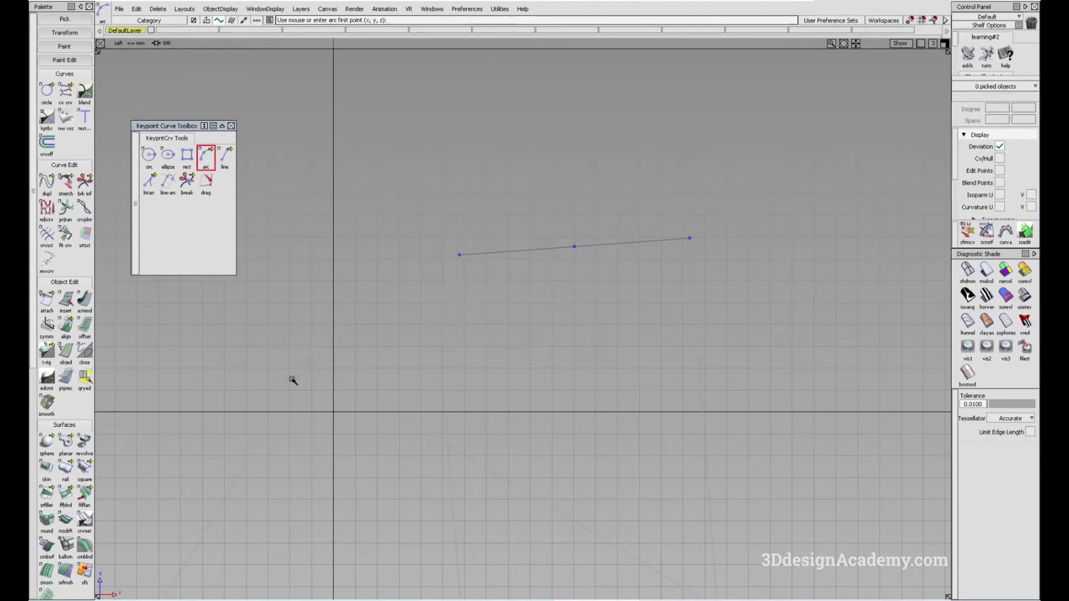
pyautogui.click(317, 292)
pyautogui.click(424, 242)
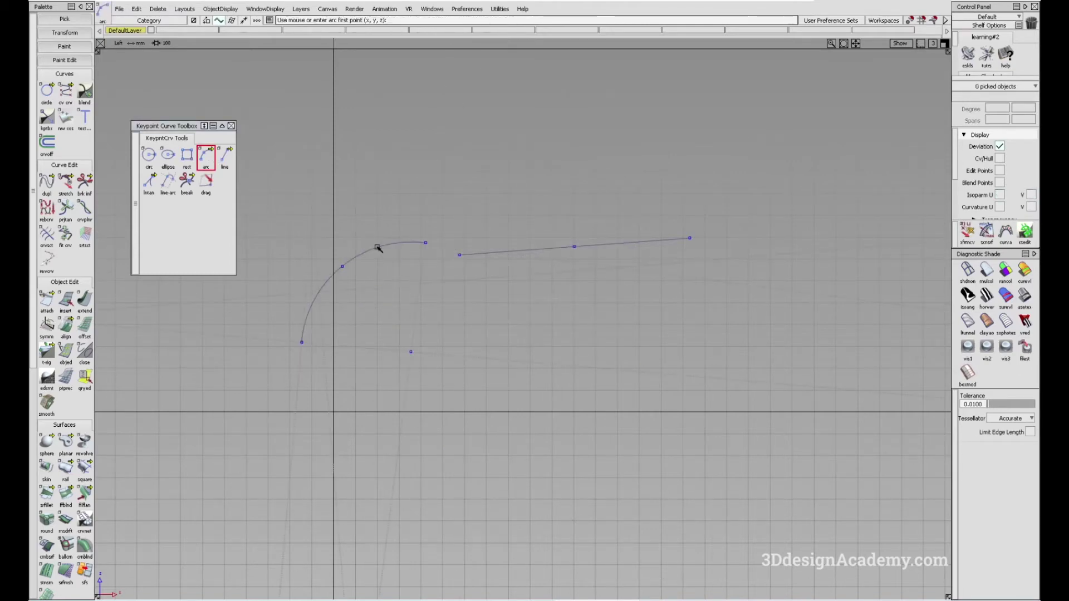
# - Delete the guidelines and move the arc's end keypoint onto the line's start with the keypoint drag tool
pyautogui.click(206, 181)
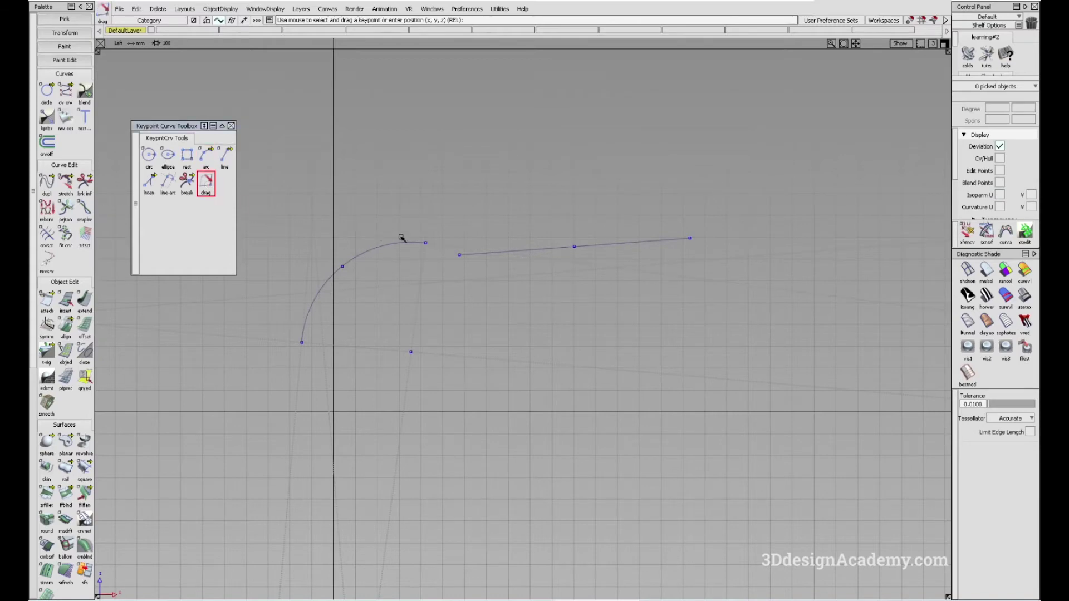
pyautogui.click(421, 244)
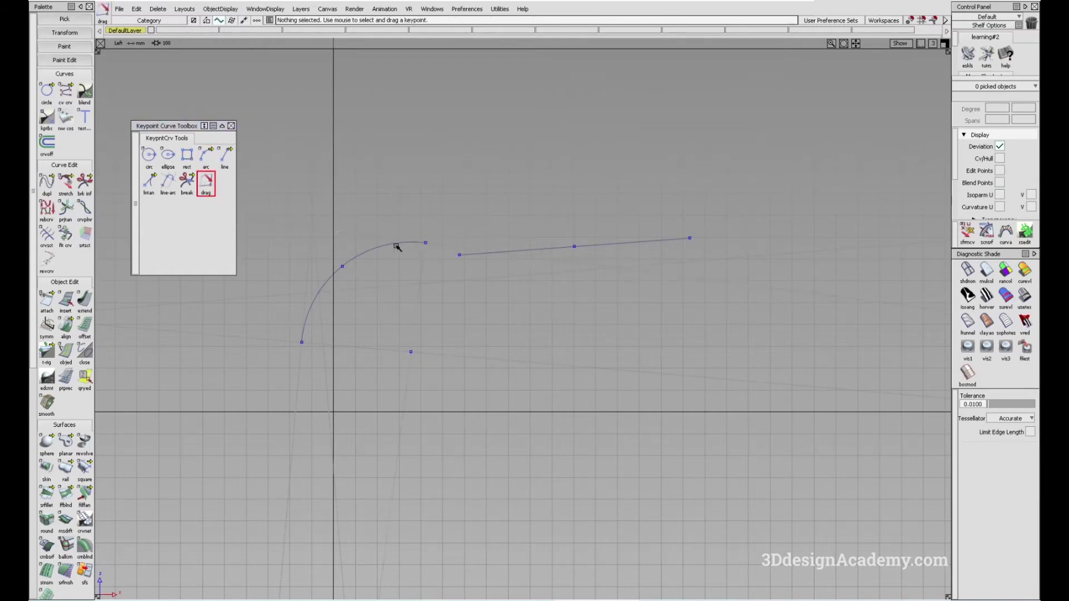
pyautogui.click(158, 9)
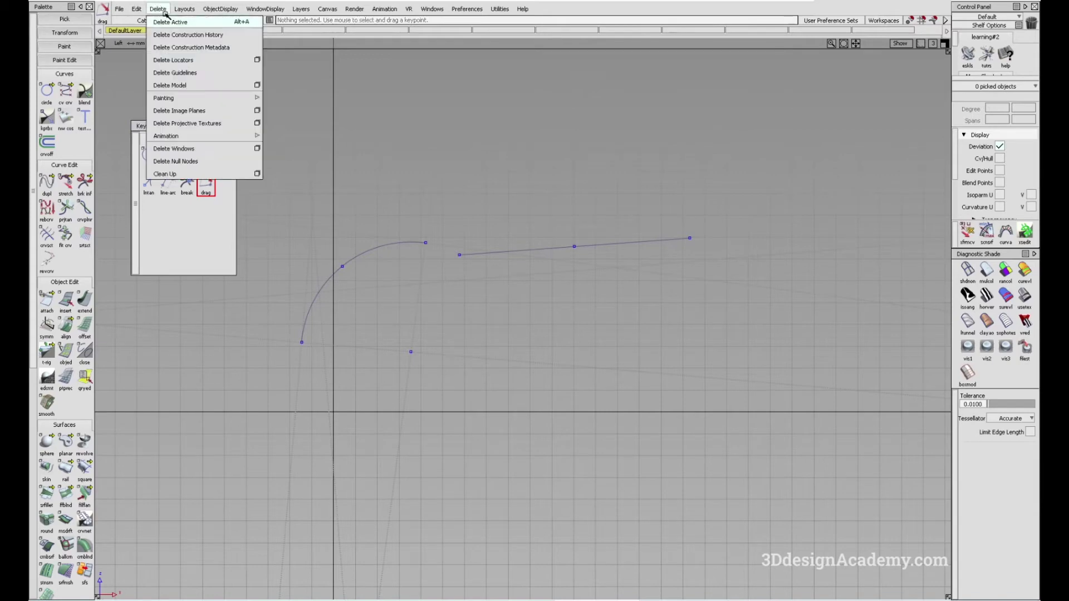
pyautogui.click(195, 71)
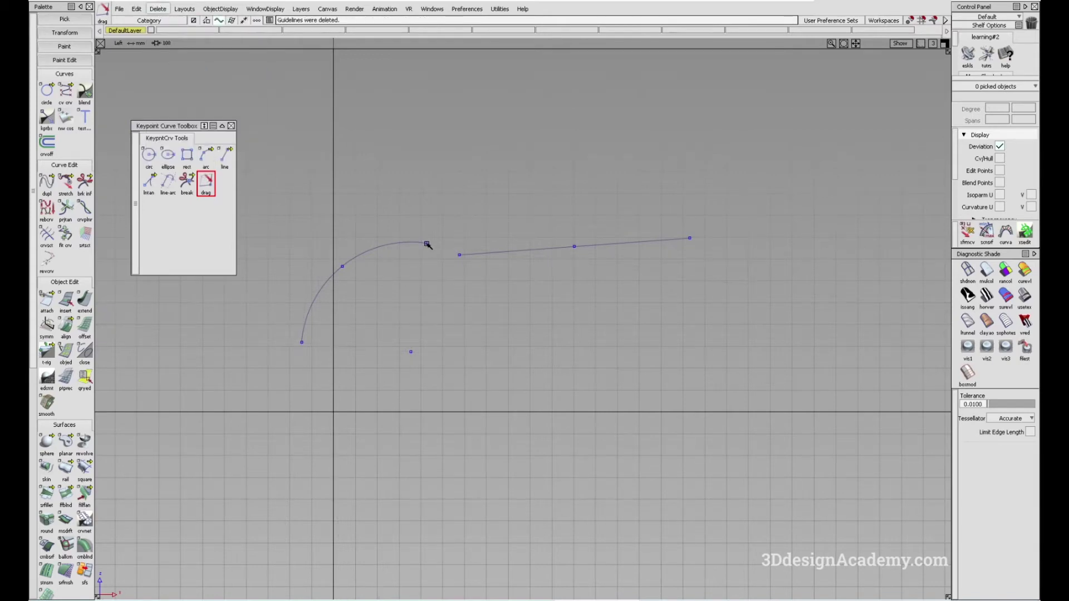
pyautogui.moveTo(426, 245); pyautogui.dragTo(471, 262)
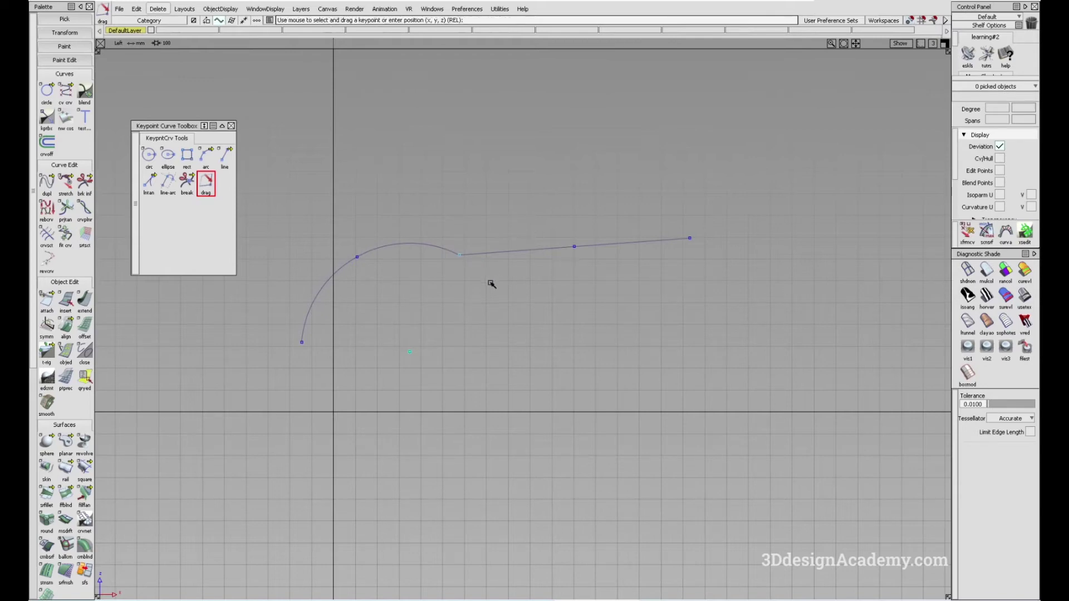
# - Pick the arc, show its object information and set its radius to 500 mm
pyautogui.keyDown('ctrl'); pyautogui.keyDown('shift'); pyautogui.moveTo(339, 235); pyautogui.dragTo(378, 262); pyautogui.keyUp('shift'); pyautogui.keyUp('ctrl')
pyautogui.click(392, 245)
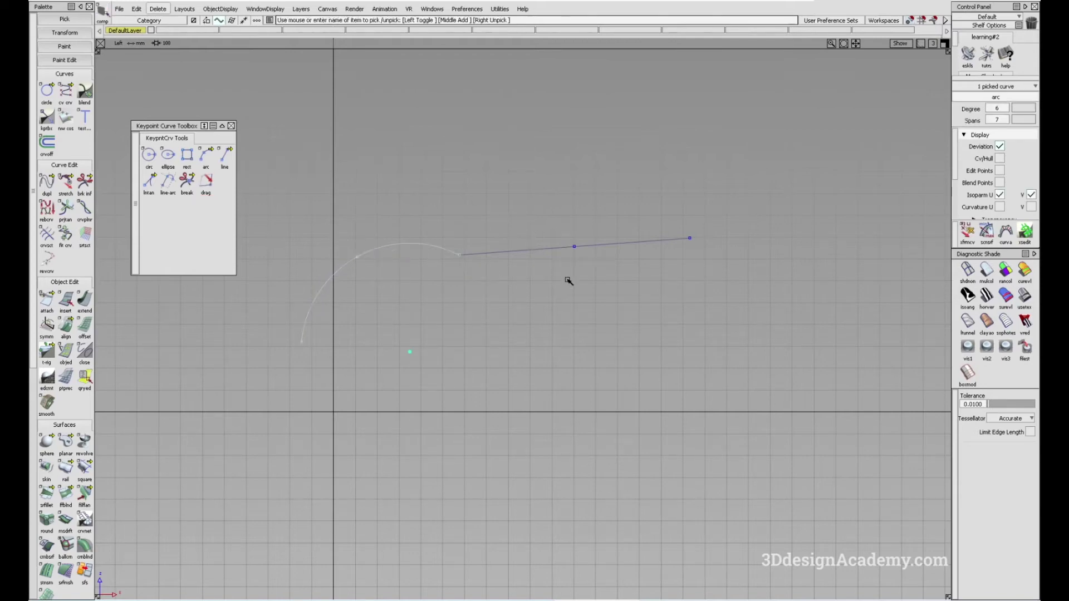
pyautogui.hotkey('ctrl', 'i')
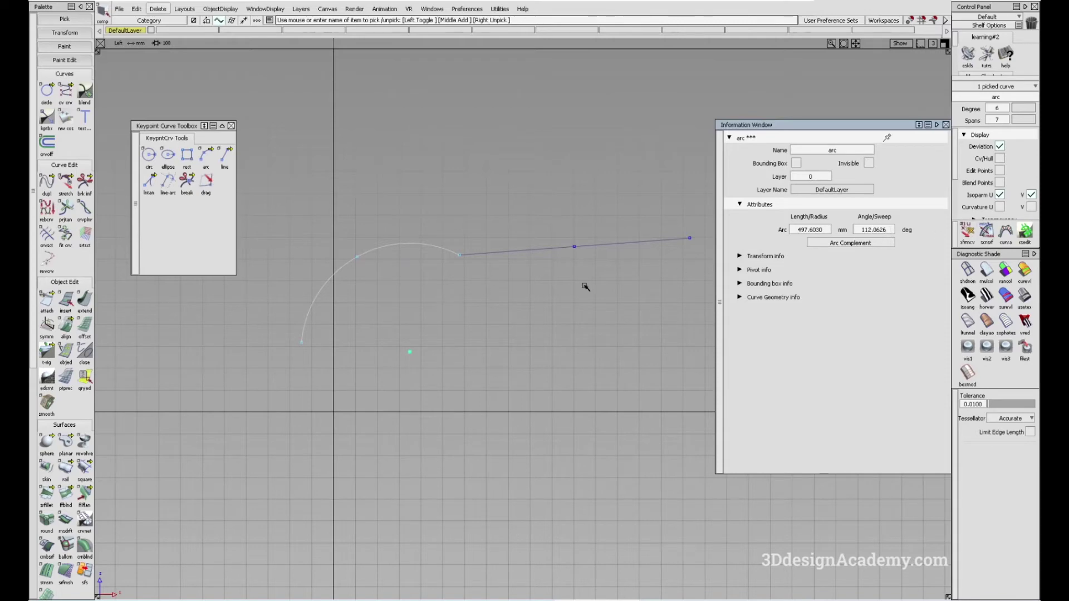
pyautogui.keyDown('alt'); pyautogui.keyDown('shift'); pyautogui.moveTo(484, 309); pyautogui.dragTo(482, 313, button='middle'); pyautogui.keyUp('shift'); pyautogui.keyUp('alt')
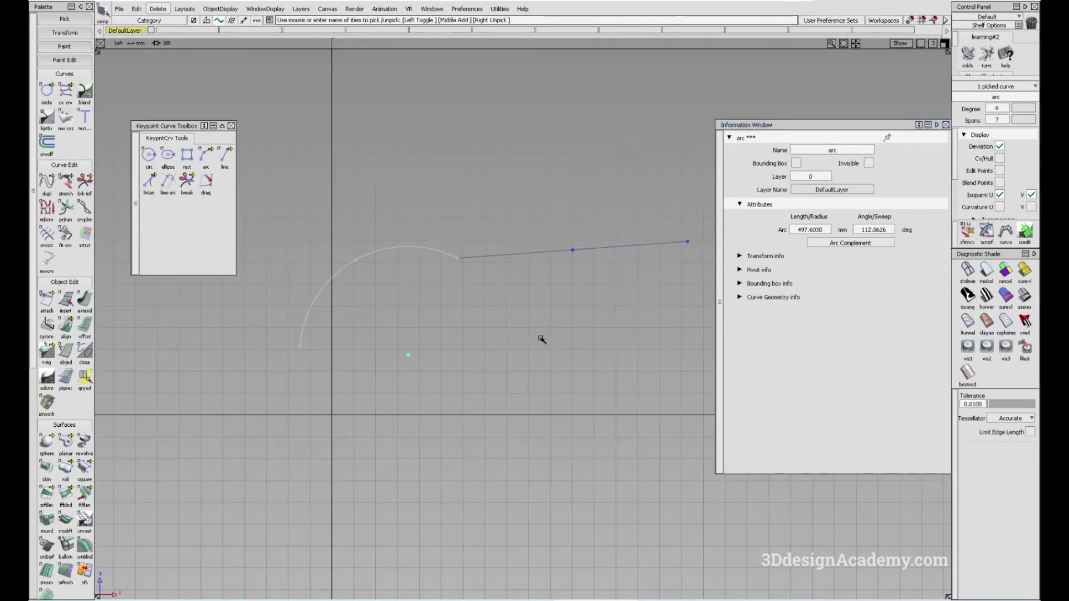
pyautogui.click(822, 229)
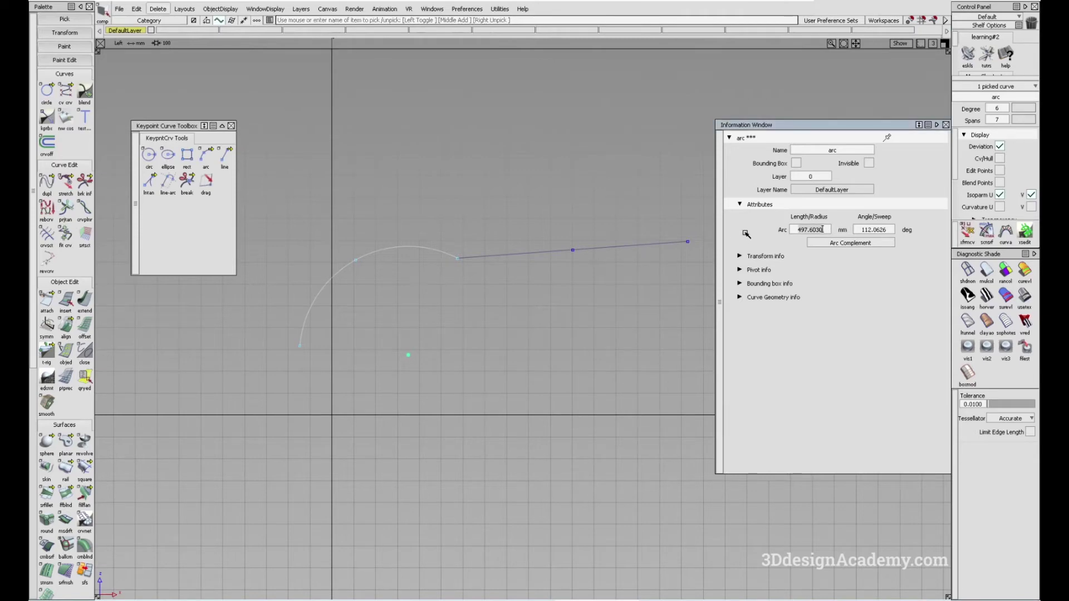
pyautogui.write('500')
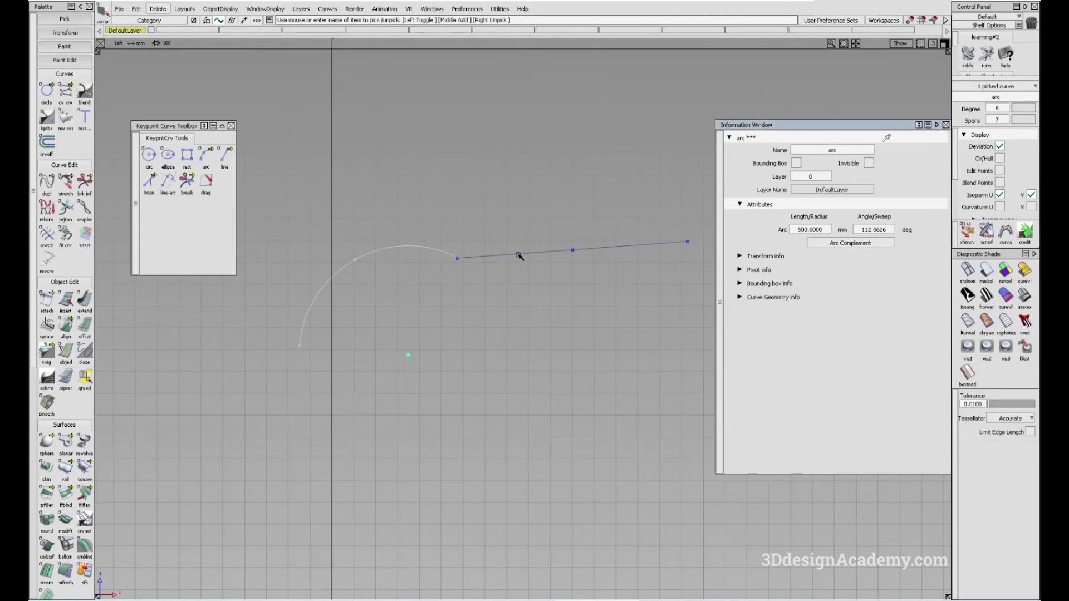
pyautogui.press('Return')
# - Snap the line's start point onto the resized arc's end and clear the selection
pyautogui.keyDown('ctrl'); pyautogui.keyDown('shift'); pyautogui.moveTo(427, 297); pyautogui.dragTo(461, 230, button='middle'); pyautogui.keyUp('shift'); pyautogui.keyUp('ctrl')
pyautogui.keyDown('ctrl'); pyautogui.click(458, 259); pyautogui.keyUp('ctrl')
pyautogui.keyDown('ctrl'); pyautogui.keyDown('shift'); pyautogui.moveTo(486, 304); pyautogui.dragTo(402, 276, button='middle'); pyautogui.keyUp('shift'); pyautogui.keyUp('ctrl')
pyautogui.keyDown('ctrl'); pyautogui.keyDown('shift'); pyautogui.moveTo(467, 350); pyautogui.dragTo(470, 370); pyautogui.keyUp('shift'); pyautogui.keyUp('ctrl')
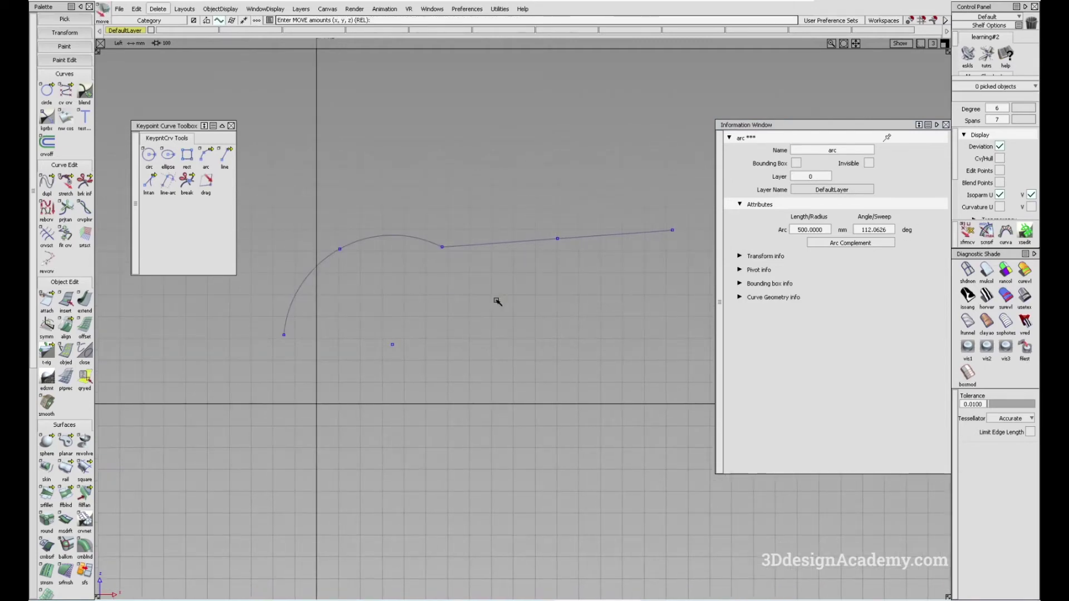
# - Pick both the arc and the line and delete them
pyautogui.keyDown('alt'); pyautogui.keyDown('shift'); pyautogui.moveTo(497, 302); pyautogui.dragTo(470, 289, button='middle'); pyautogui.keyUp('shift'); pyautogui.keyUp('alt')
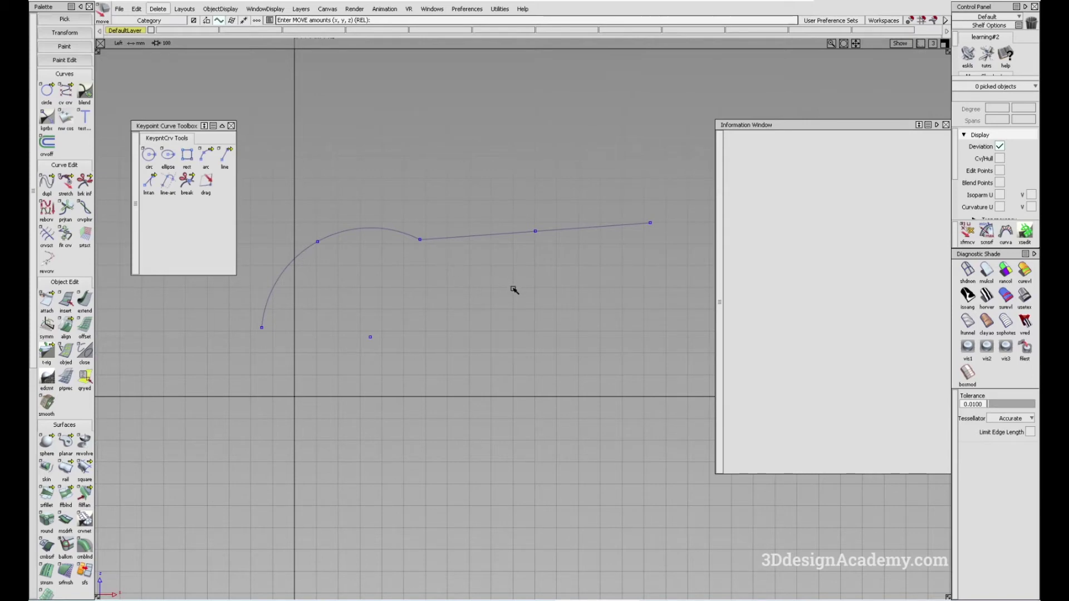
pyautogui.keyDown('alt'); pyautogui.keyDown('shift'); pyautogui.moveTo(514, 289); pyautogui.dragTo(497, 293, button='middle'); pyautogui.keyUp('shift'); pyautogui.keyUp('alt')
pyautogui.keyDown('alt'); pyautogui.keyDown('shift'); pyautogui.moveTo(380, 268); pyautogui.dragTo(439, 258); pyautogui.keyUp('shift'); pyautogui.keyUp('alt')
pyautogui.keyDown('ctrl'); pyautogui.keyDown('shift'); pyautogui.moveTo(391, 227); pyautogui.dragTo(408, 199); pyautogui.keyUp('shift'); pyautogui.keyUp('ctrl')
pyautogui.moveTo(408, 199); pyautogui.dragTo(558, 312)
pyautogui.keyDown('alt'); pyautogui.keyDown('shift'); pyautogui.moveTo(558, 304); pyautogui.dragTo(538, 295); pyautogui.keyUp('shift'); pyautogui.keyUp('alt')
pyautogui.press('Delete')
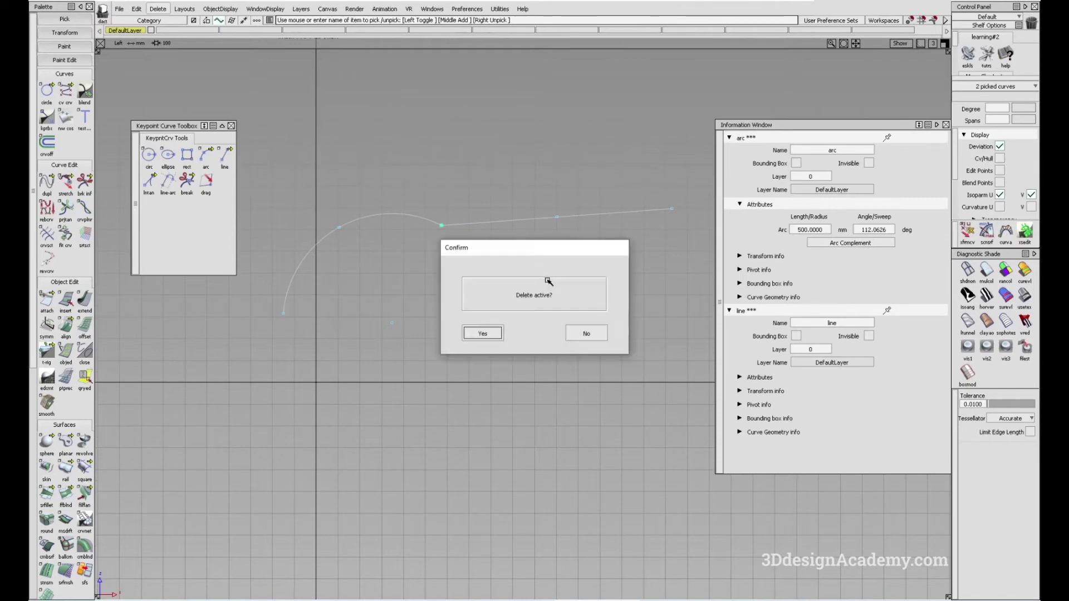
pyautogui.press('Return')
# - Draw a keypoint circle above the horizontal axis, to the right of the vertical axis
pyautogui.keyDown('alt'); pyautogui.keyDown('shift'); pyautogui.moveTo(506, 267); pyautogui.dragTo(453, 266, button='middle'); pyautogui.keyUp('shift'); pyautogui.keyUp('alt')
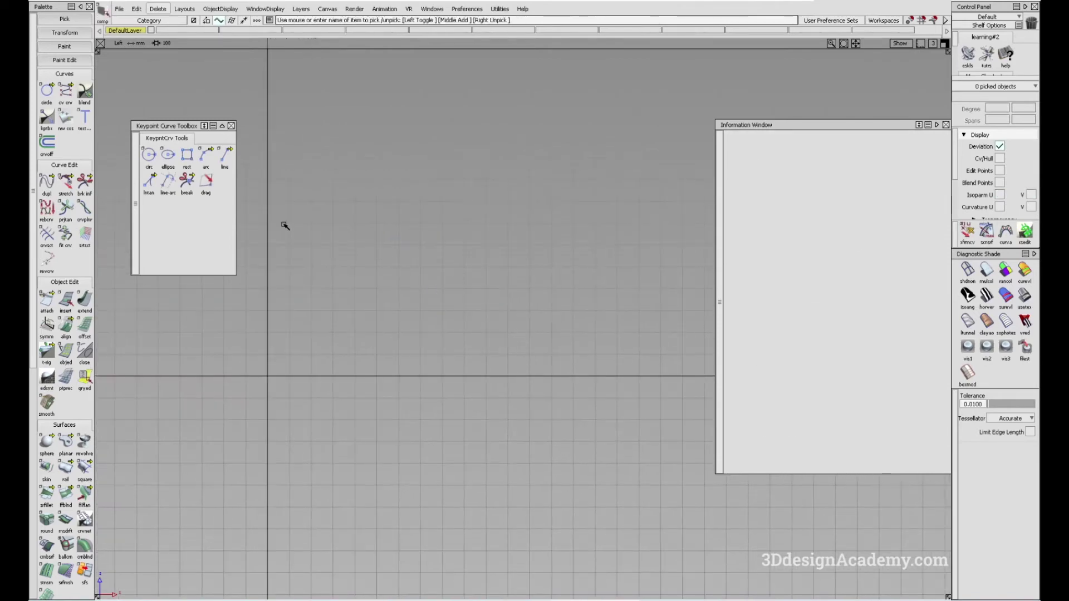
pyautogui.click(148, 156)
pyautogui.moveTo(416, 261); pyautogui.dragTo(520, 262)
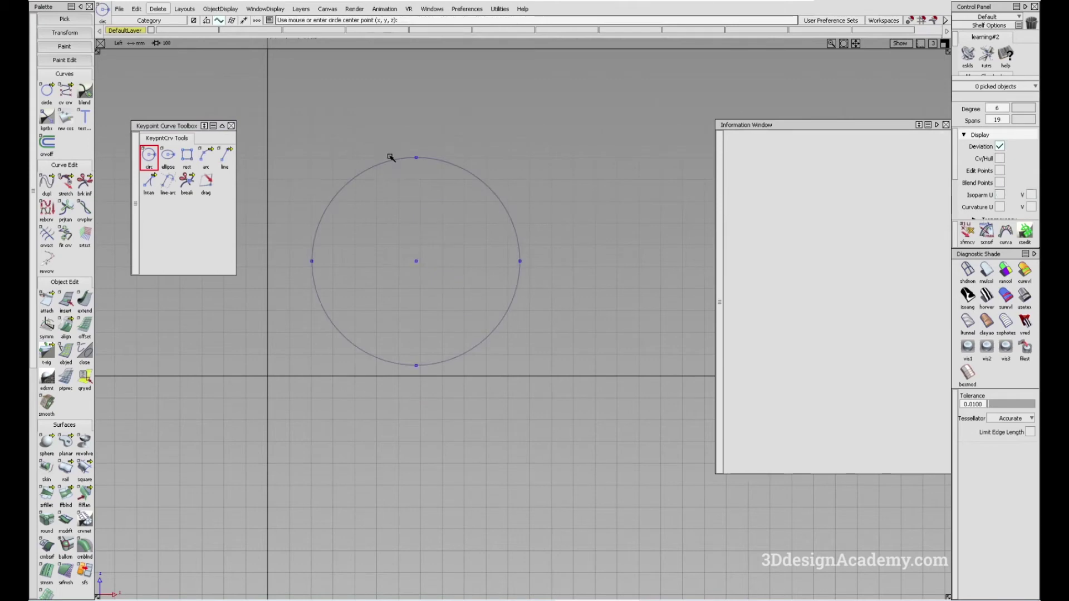
# - Shrink the circle to a radius of about 339 mm and shift its centre slightly left using its keypoints
pyautogui.click(206, 184)
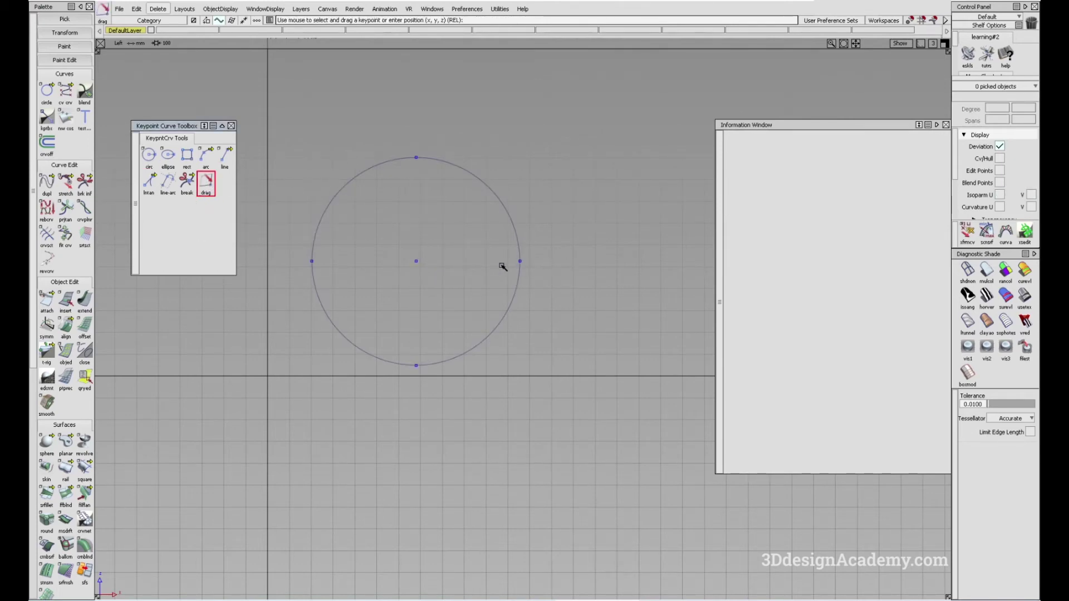
pyautogui.moveTo(520, 260)
pyautogui.mouseDown()
pyautogui.moveTo(608, 243)
pyautogui.moveTo(497, 263)
pyautogui.mouseUp()
pyautogui.moveTo(490, 359)
pyautogui.keyDown('ctrl'); pyautogui.keyDown('shift'); pyautogui.mouseDown()
pyautogui.moveTo(479, 257)
pyautogui.moveTo(534, 374)
pyautogui.mouseUp(); pyautogui.keyUp('shift'); pyautogui.keyUp('ctrl')
pyautogui.keyDown('ctrl'); pyautogui.keyDown('shift'); pyautogui.moveTo(435, 310); pyautogui.dragTo(495, 311, button='middle'); pyautogui.keyUp('shift'); pyautogui.keyUp('ctrl')
pyautogui.moveTo(426, 298)
pyautogui.mouseDown()
pyautogui.moveTo(450, 296)
pyautogui.moveTo(395, 311)
pyautogui.mouseUp()
pyautogui.keyDown('ctrl'); pyautogui.keyDown('shift'); pyautogui.moveTo(415, 363); pyautogui.dragTo(343, 199); pyautogui.keyUp('shift'); pyautogui.keyUp('ctrl')
pyautogui.click(208, 180)
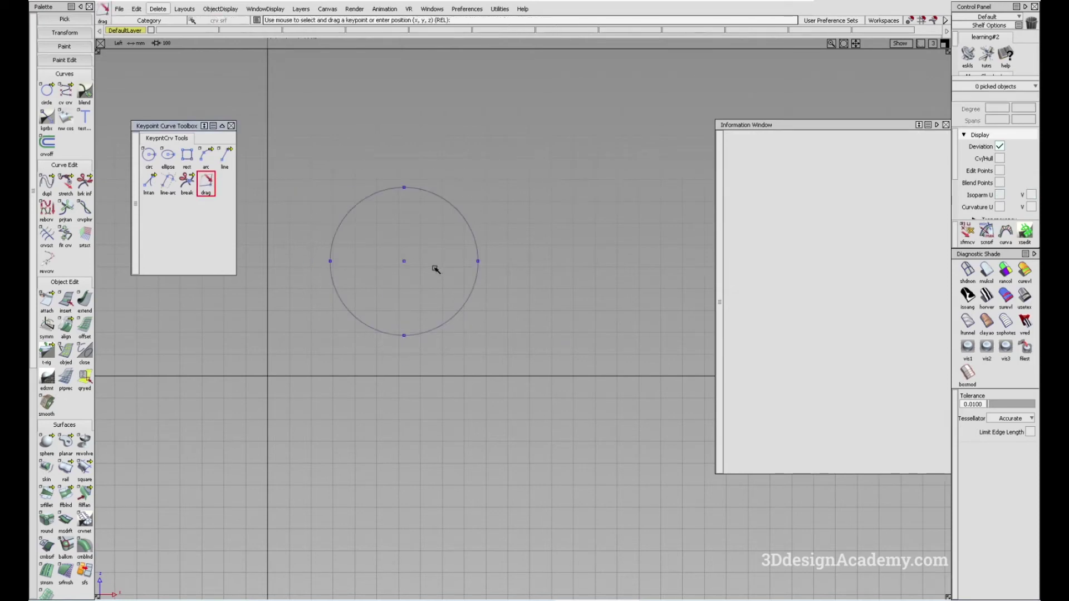
# - Pick the circle and set its radius to 340 mm in its object information
pyautogui.keyDown('ctrl'); pyautogui.keyDown('shift'); pyautogui.moveTo(479, 271); pyautogui.dragTo(401, 255); pyautogui.keyUp('shift'); pyautogui.keyUp('ctrl')
pyautogui.click(404, 260)
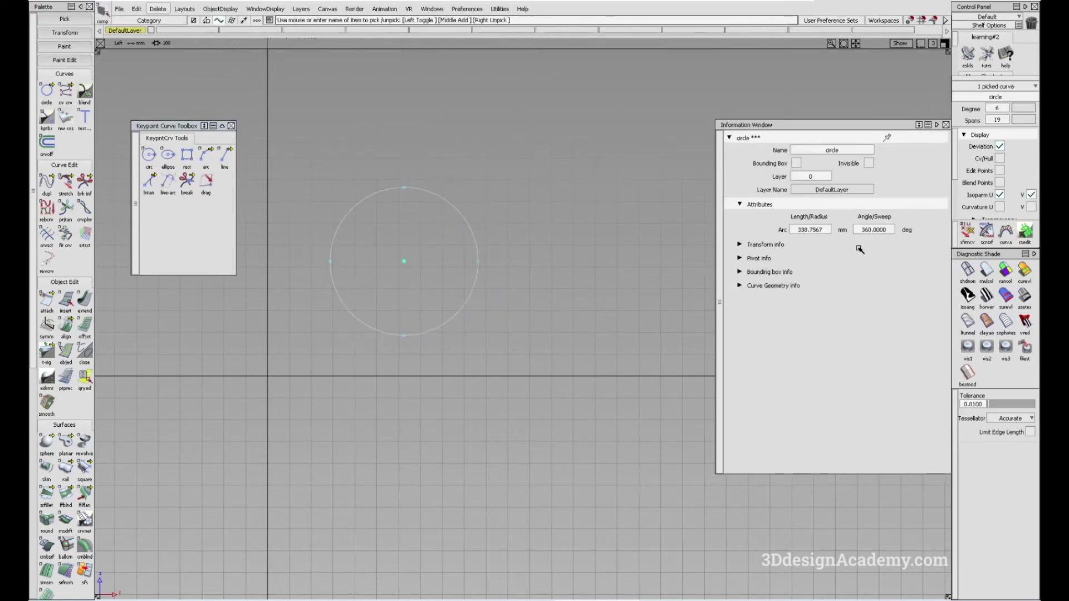
pyautogui.click(823, 229)
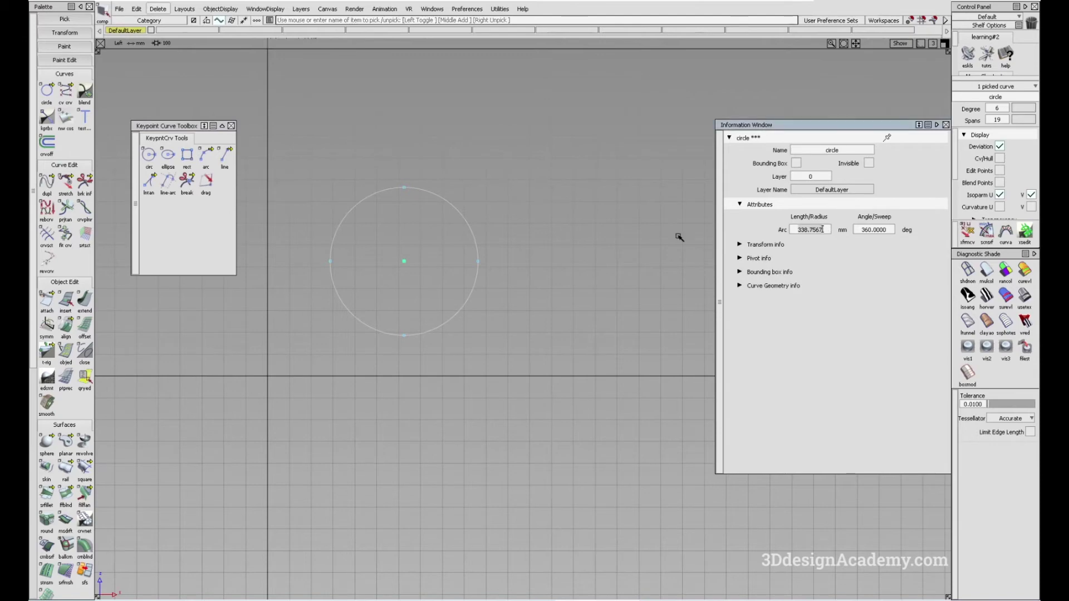
pyautogui.write('340')
pyautogui.press('Return')
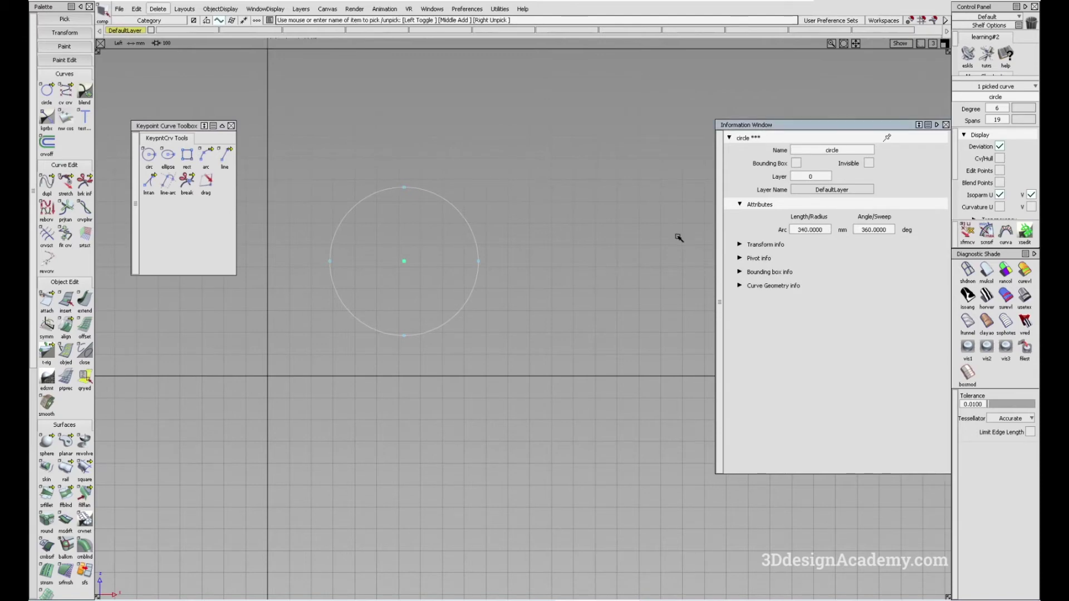
# - Unpick the circle and shrink it to a radius of about 293 mm by moving its right-hand keypoint inward
pyautogui.keyDown('ctrl'); pyautogui.keyDown('shift'); pyautogui.moveTo(481, 321); pyautogui.dragTo(495, 417); pyautogui.keyUp('shift'); pyautogui.keyUp('ctrl')
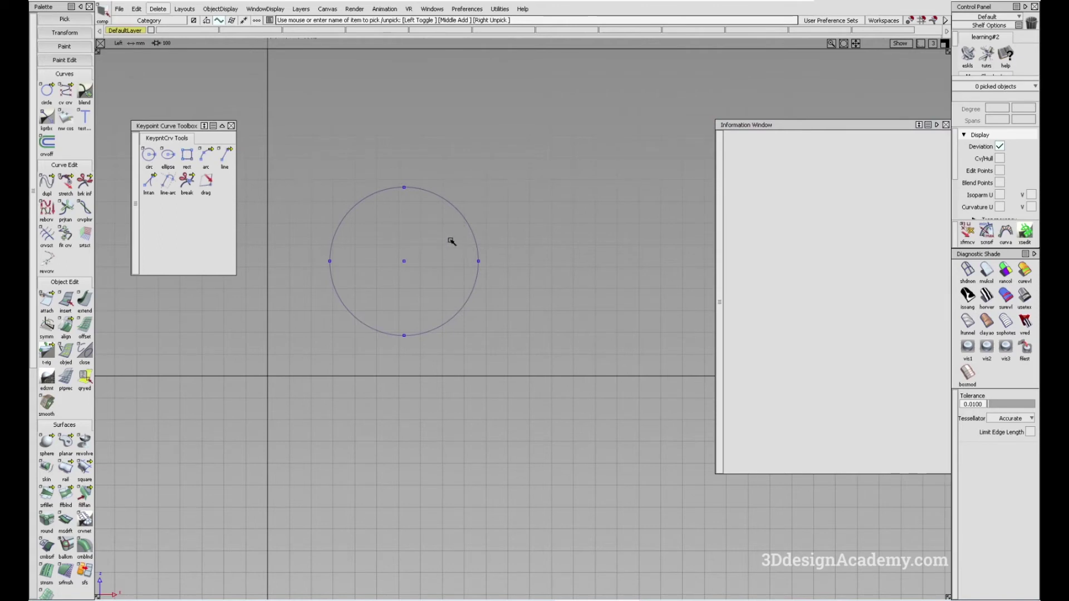
pyautogui.click(206, 183)
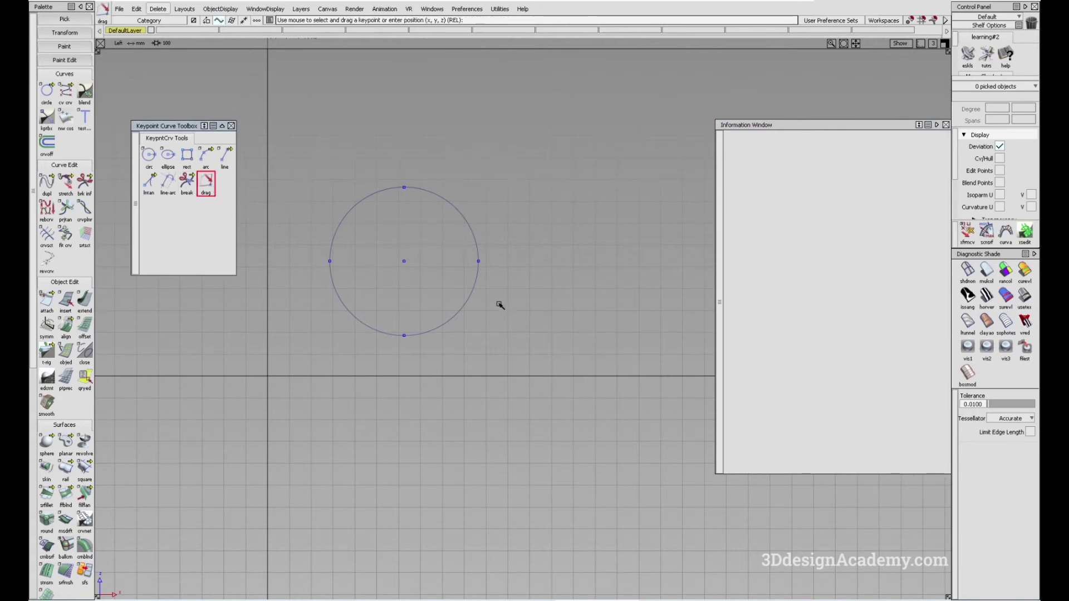
pyautogui.moveTo(499, 265)
pyautogui.mouseDown()
pyautogui.moveTo(508, 265)
pyautogui.moveTo(468, 275)
pyautogui.moveTo(520, 267)
pyautogui.moveTo(500, 270)
pyautogui.mouseUp()
pyautogui.keyDown('alt'); pyautogui.keyDown('shift'); pyautogui.moveTo(501, 270); pyautogui.dragTo(466, 289, button='middle'); pyautogui.keyUp('shift'); pyautogui.keyUp('alt')
pyautogui.keyDown('ctrl'); pyautogui.keyDown('shift'); pyautogui.moveTo(488, 344); pyautogui.dragTo(429, 188); pyautogui.keyUp('shift'); pyautogui.keyUp('ctrl')
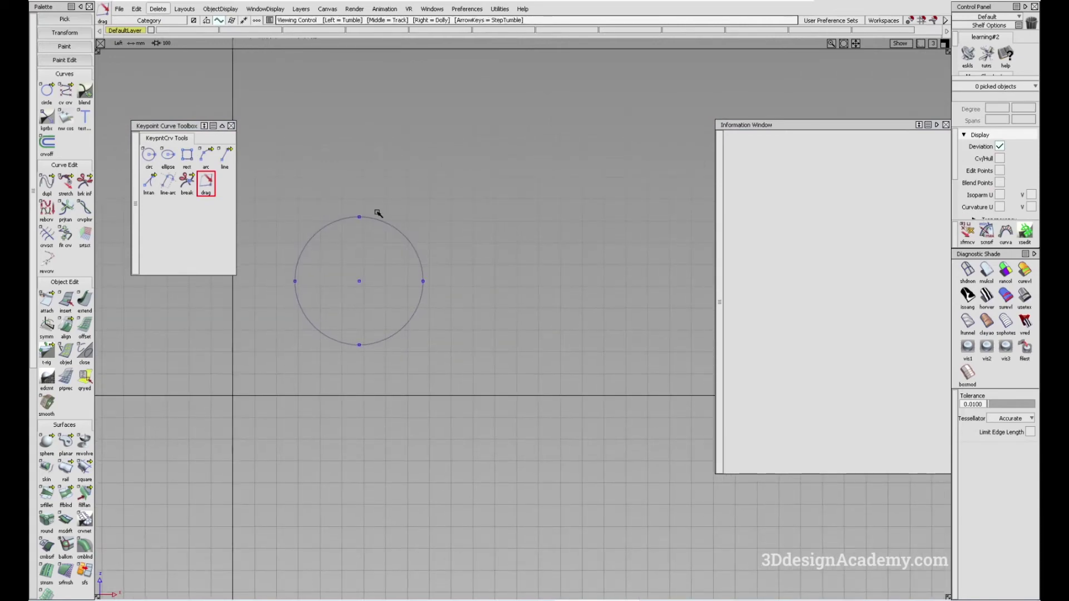
pyautogui.keyDown('alt'); pyautogui.keyDown('shift'); pyautogui.moveTo(377, 213); pyautogui.dragTo(425, 195, button='middle'); pyautogui.keyUp('shift'); pyautogui.keyUp('alt')
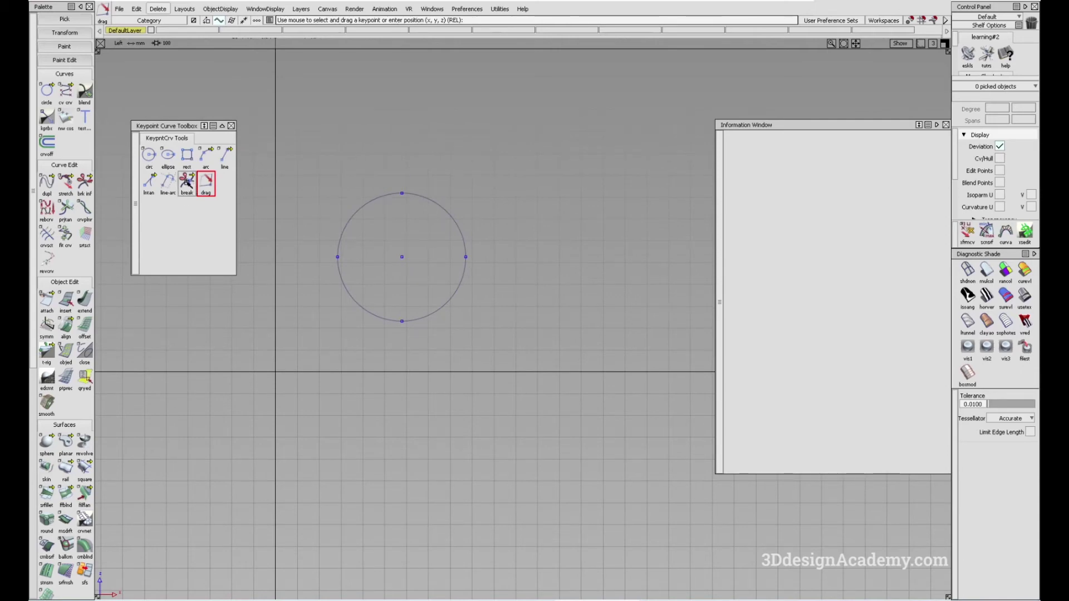
# - Break the circle at its left-hand keypoint into an upper and a lower half, and unpick the result
pyautogui.click(187, 183)
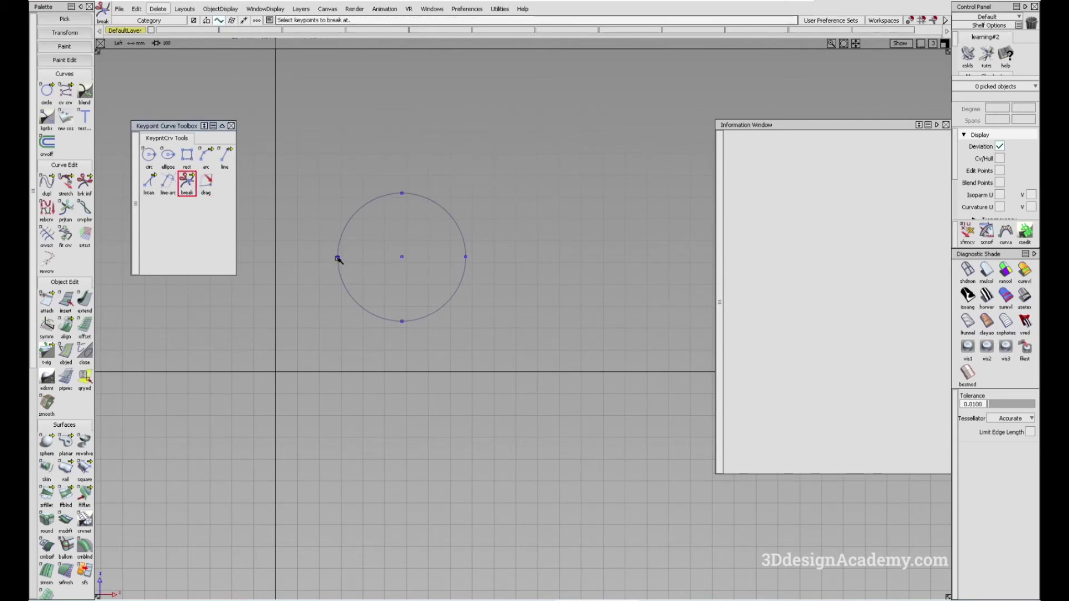
pyautogui.click(338, 258)
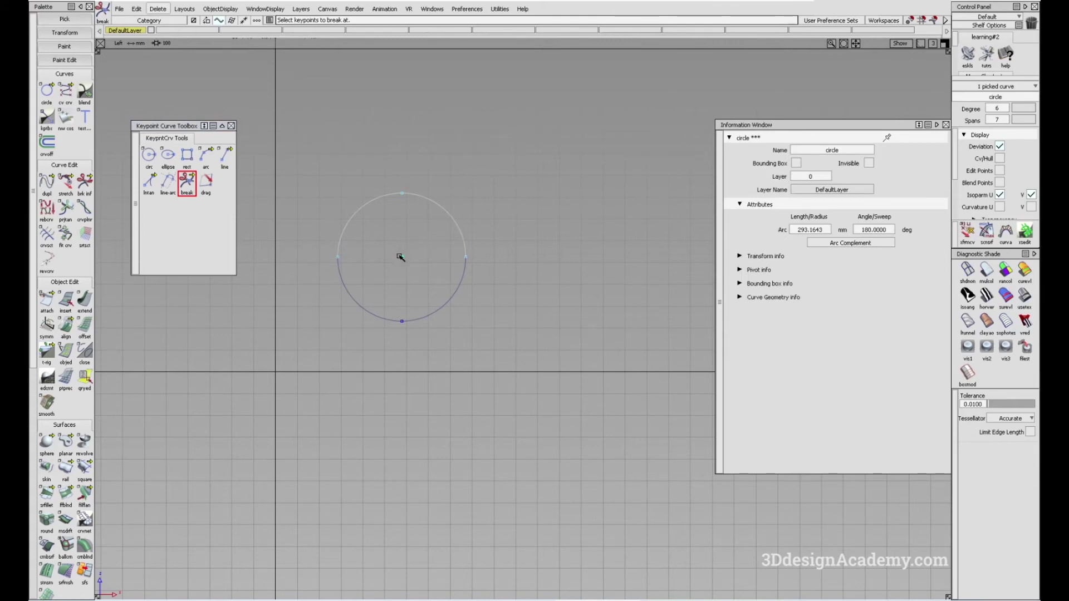
pyautogui.keyDown('ctrl'); pyautogui.keyDown('shift'); pyautogui.moveTo(323, 359); pyautogui.dragTo(289, 234); pyautogui.keyUp('shift'); pyautogui.keyUp('ctrl')
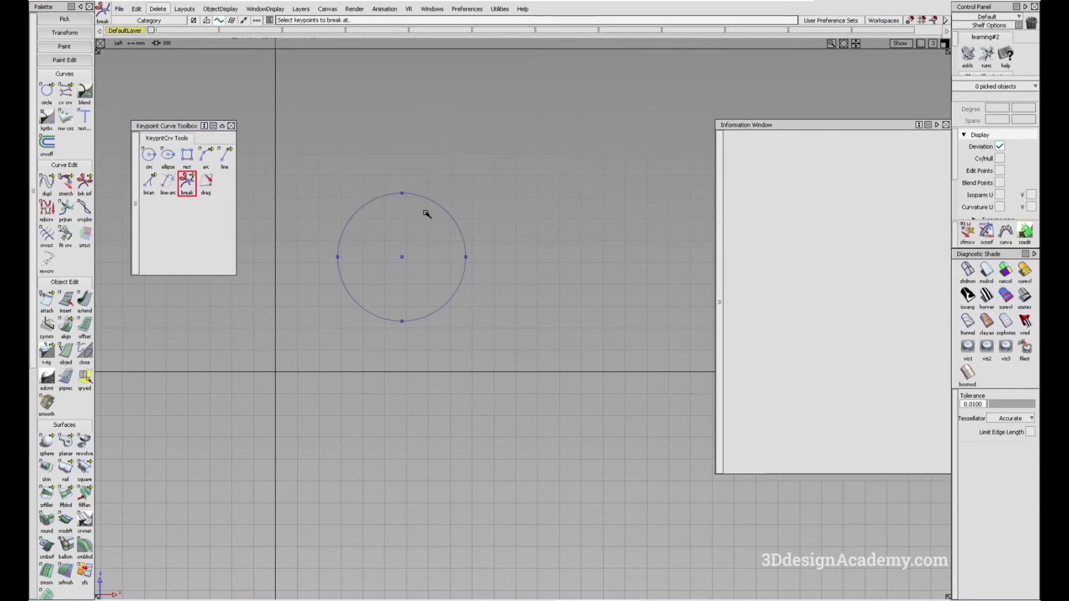
# - Bulge the upper arc upward by its top keypoint and pull the right-hand keypoint shared by both arcs outward
pyautogui.click(208, 182)
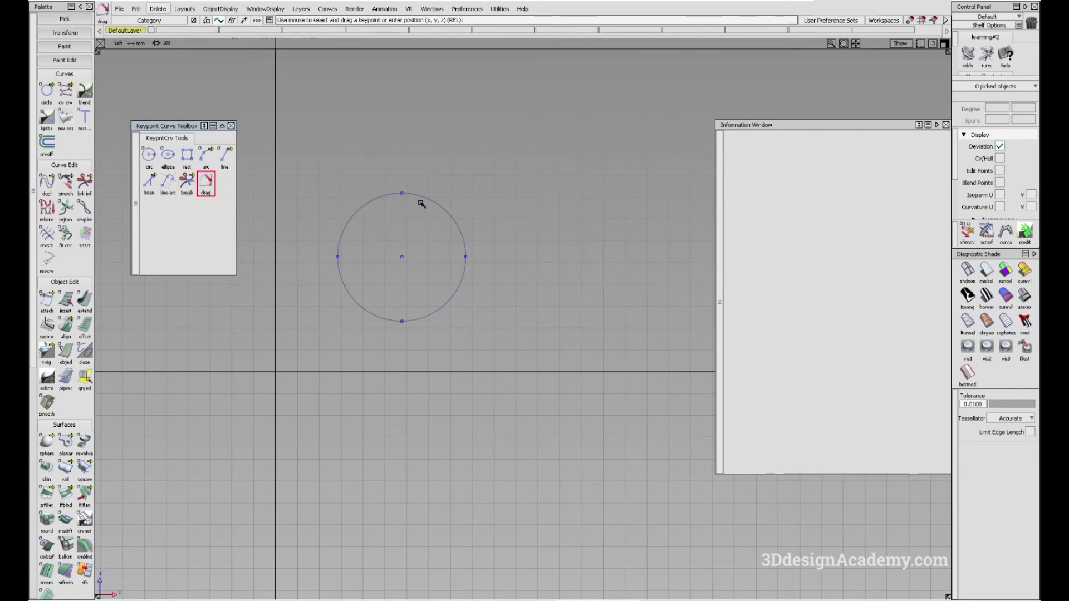
pyautogui.moveTo(403, 195); pyautogui.dragTo(511, 121)
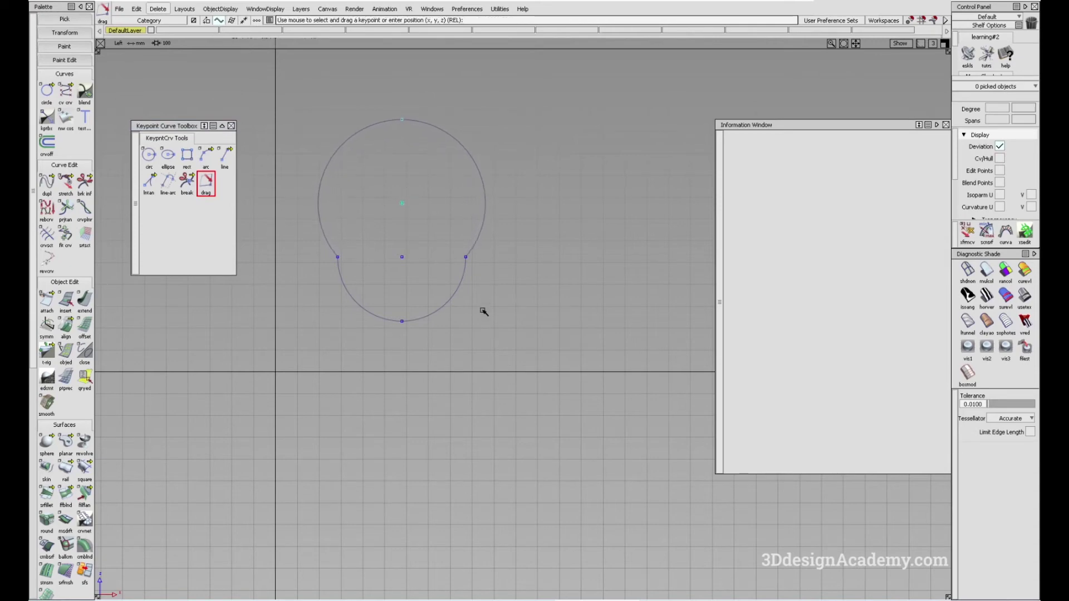
pyautogui.moveTo(466, 257); pyautogui.dragTo(498, 240)
pyautogui.keyDown('alt'); pyautogui.keyDown('shift'); pyautogui.moveTo(494, 219); pyautogui.dragTo(546, 227, button='middle'); pyautogui.keyUp('shift'); pyautogui.keyUp('alt')
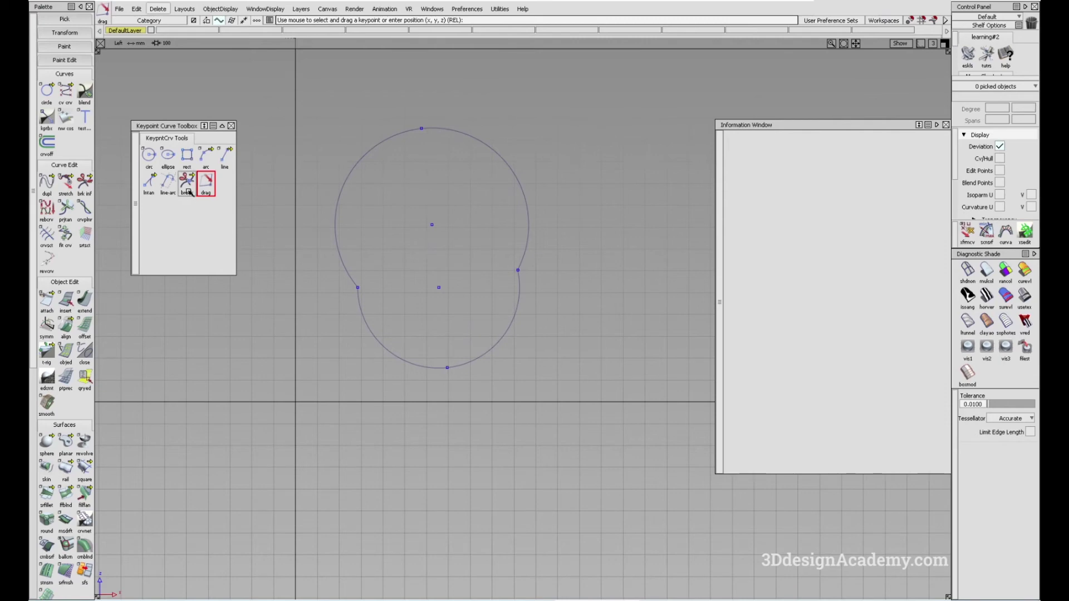
# - Break the lower arc in two at its bottom keypoint and unpick the result
pyautogui.click(187, 182)
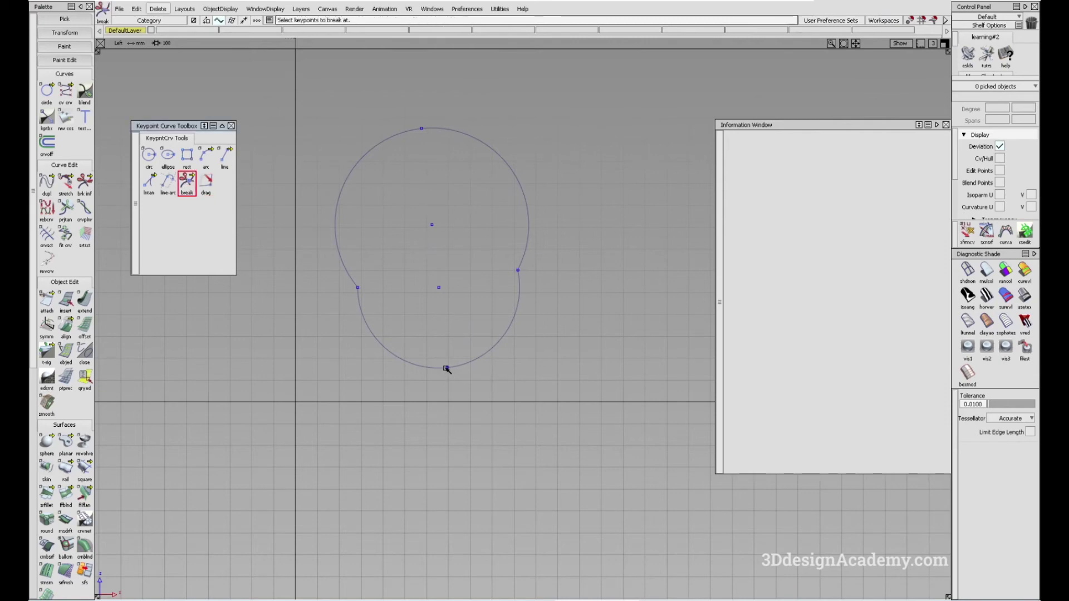
pyautogui.click(447, 369)
pyautogui.click(476, 319)
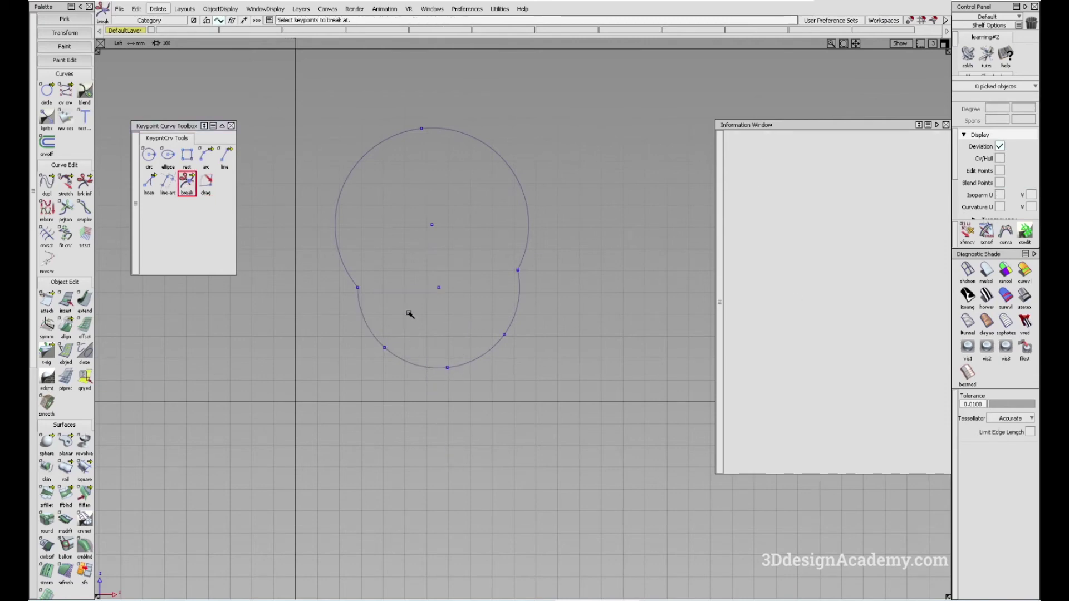
pyautogui.keyDown('alt'); pyautogui.keyDown('shift'); pyautogui.moveTo(464, 332); pyautogui.dragTo(447, 329, button='middle'); pyautogui.keyUp('shift'); pyautogui.keyUp('alt')
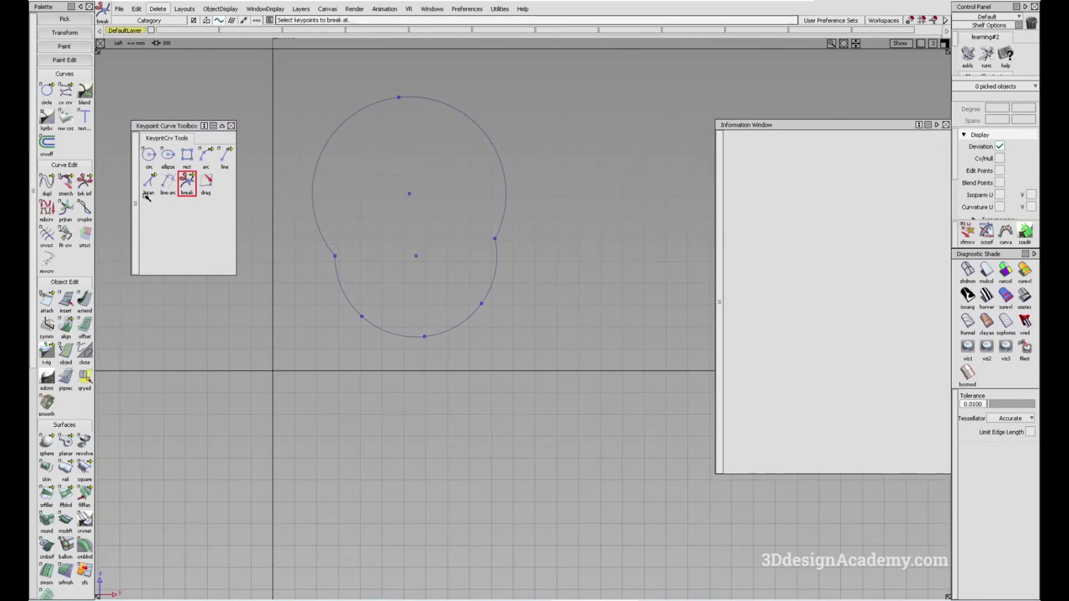
# - Bulge the two lower arcs outward by their middle keypoints, forming a lower-right and a lower-left lobe
pyautogui.click(206, 183)
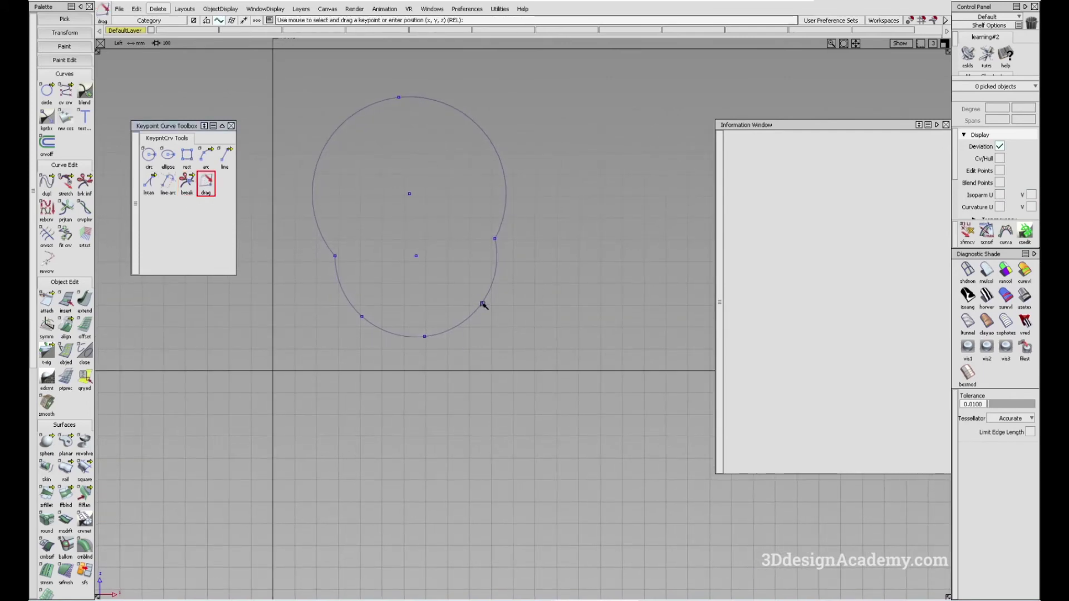
pyautogui.moveTo(483, 304); pyautogui.dragTo(533, 341)
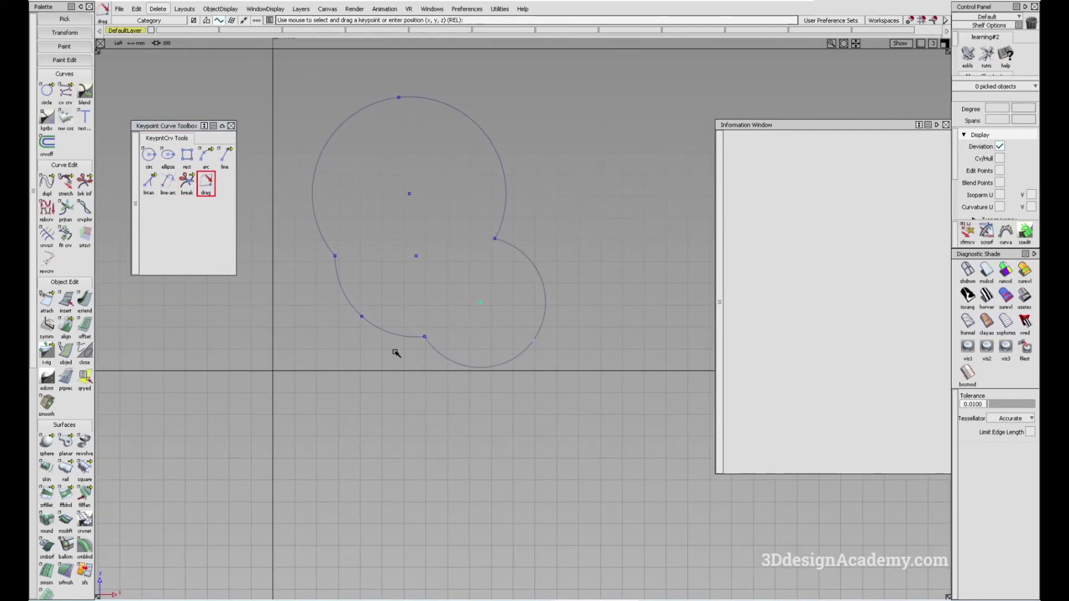
pyautogui.click(361, 319)
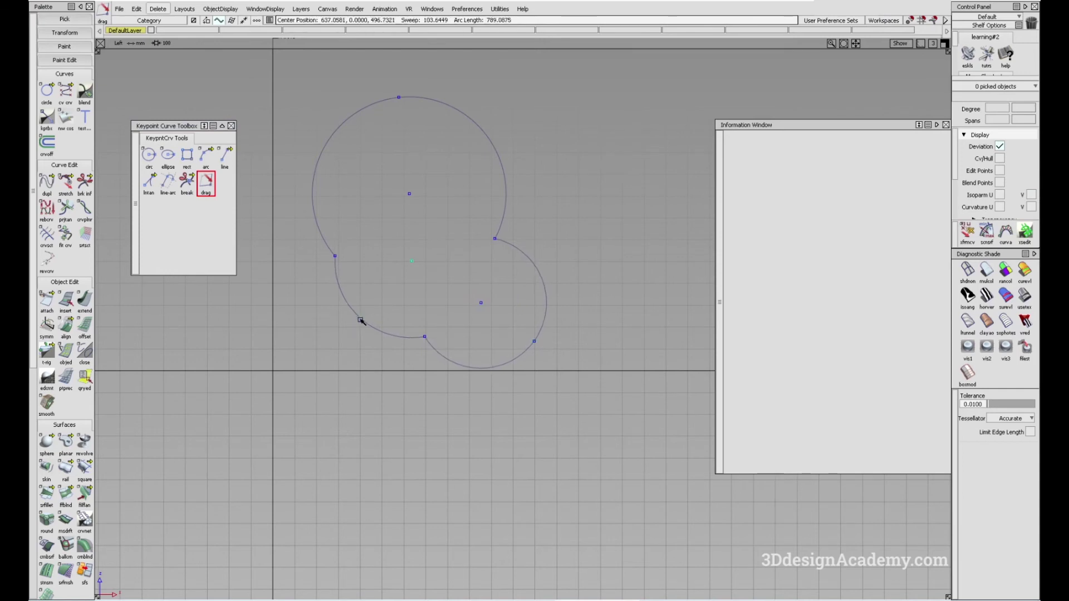
pyautogui.moveTo(361, 320); pyautogui.dragTo(347, 334)
pyautogui.keyDown('alt'); pyautogui.keyDown('shift'); pyautogui.moveTo(418, 332); pyautogui.dragTo(397, 357, button='middle'); pyautogui.keyUp('shift'); pyautogui.keyUp('alt')
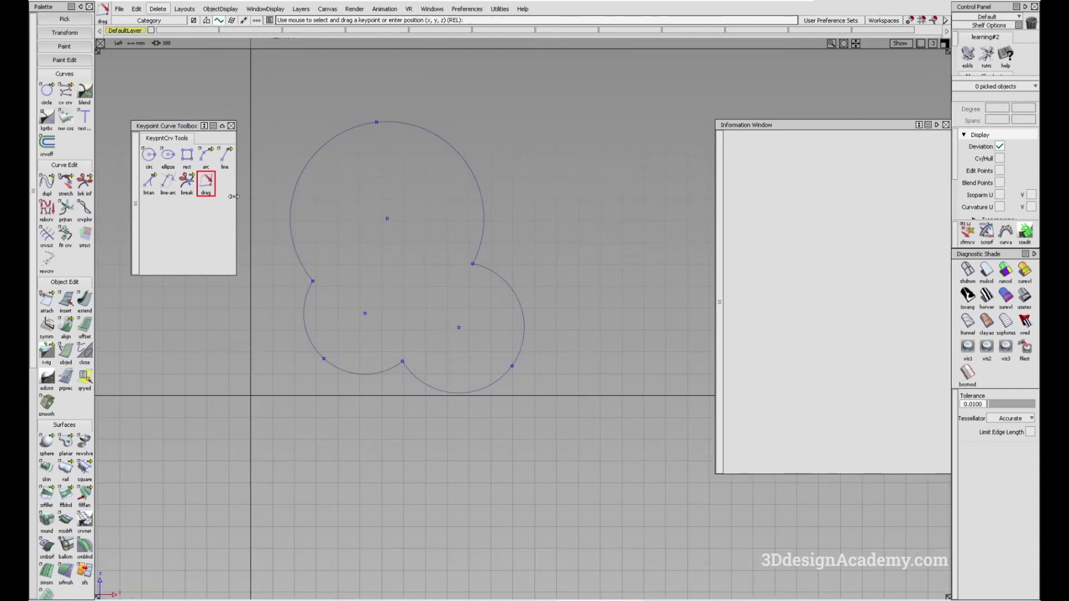
# - Break the lower-right arc at its middle keypoint and bulge the resulting bottom arc downward by its own middle keypoint
pyautogui.click(189, 183)
pyautogui.click(513, 365)
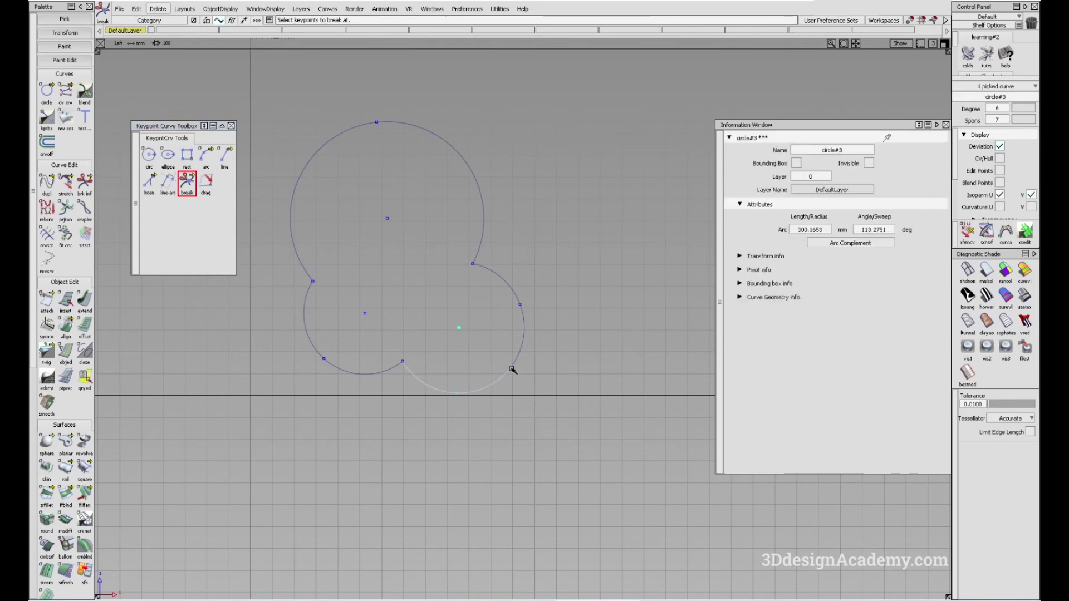
pyautogui.click(554, 371)
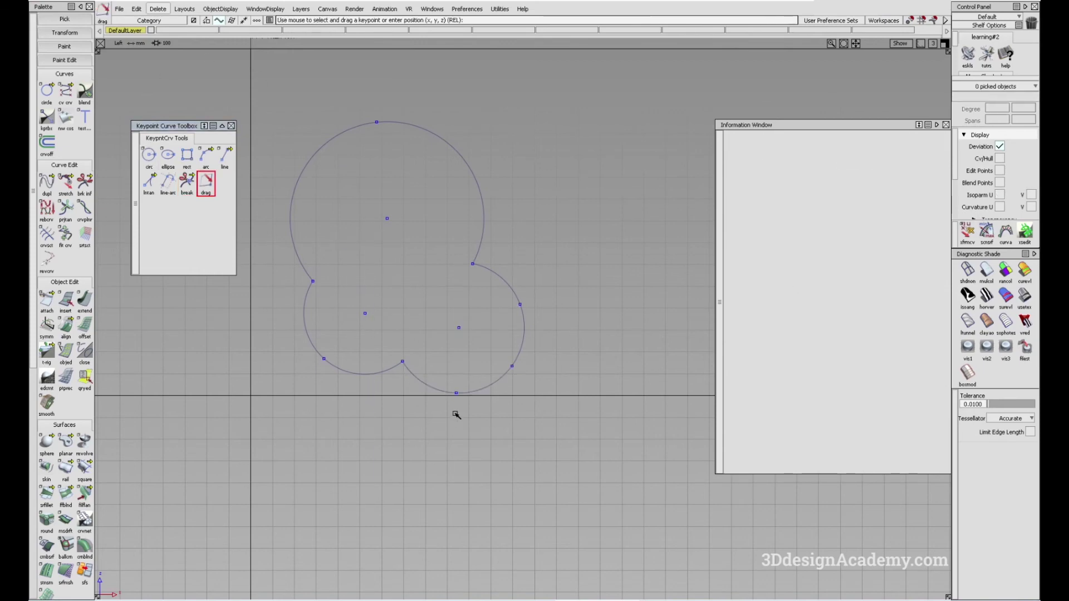
pyautogui.moveTo(456, 393); pyautogui.dragTo(455, 424)
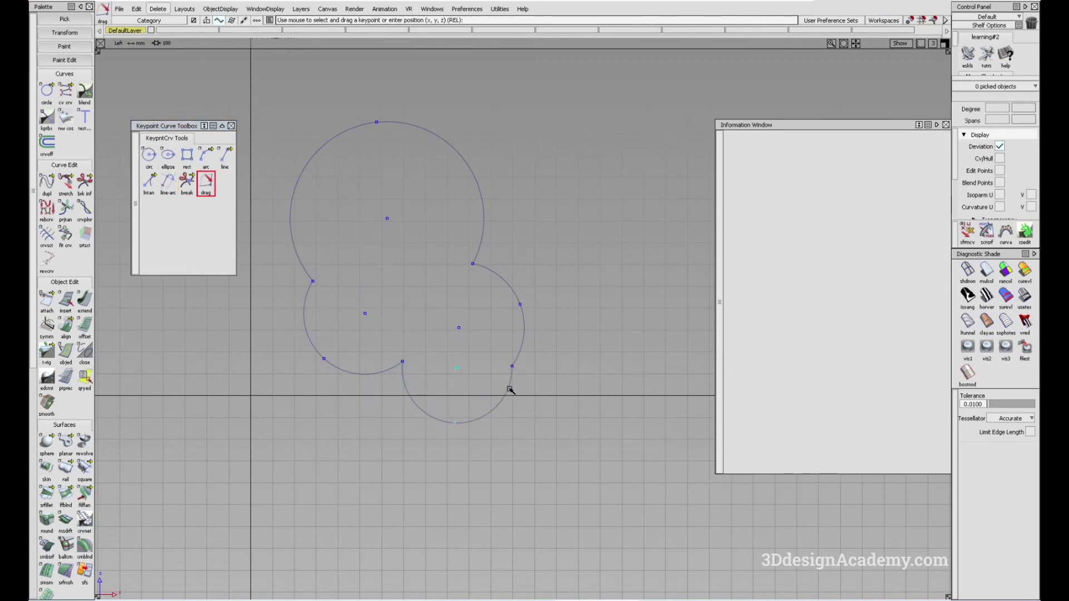
pyautogui.keyDown('alt'); pyautogui.keyDown('shift'); pyautogui.moveTo(562, 361); pyautogui.dragTo(567, 373, button='middle'); pyautogui.keyUp('shift'); pyautogui.keyUp('alt')
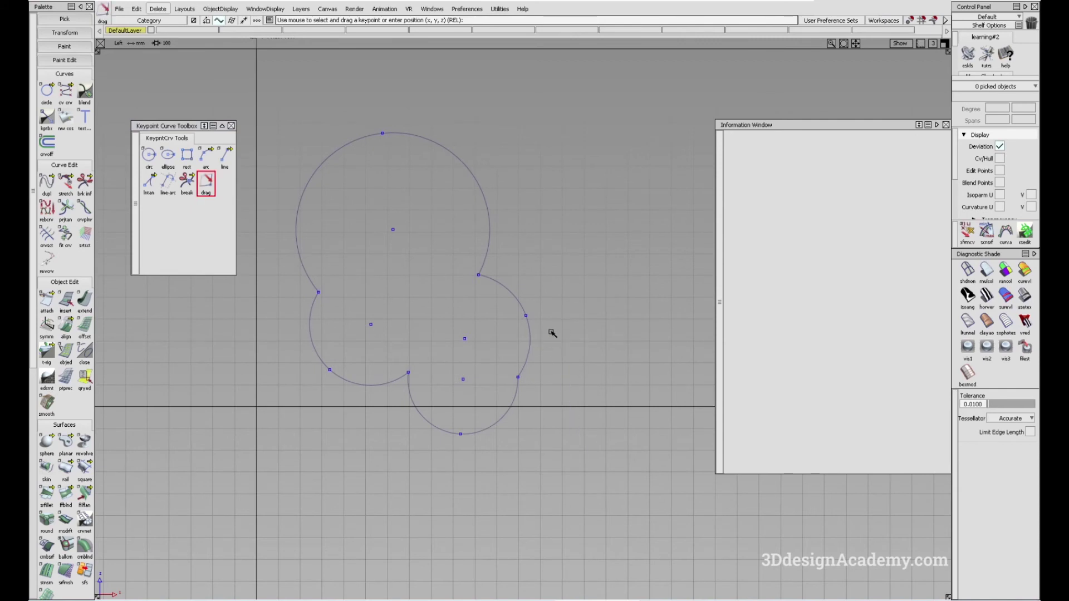
# - Pick the short arc on the right-hand side of the outline and switch it to its arc complement
pyautogui.keyDown('ctrl'); pyautogui.keyDown('shift'); pyautogui.moveTo(484, 363); pyautogui.dragTo(487, 337); pyautogui.keyUp('shift'); pyautogui.keyUp('ctrl')
pyautogui.click(505, 282)
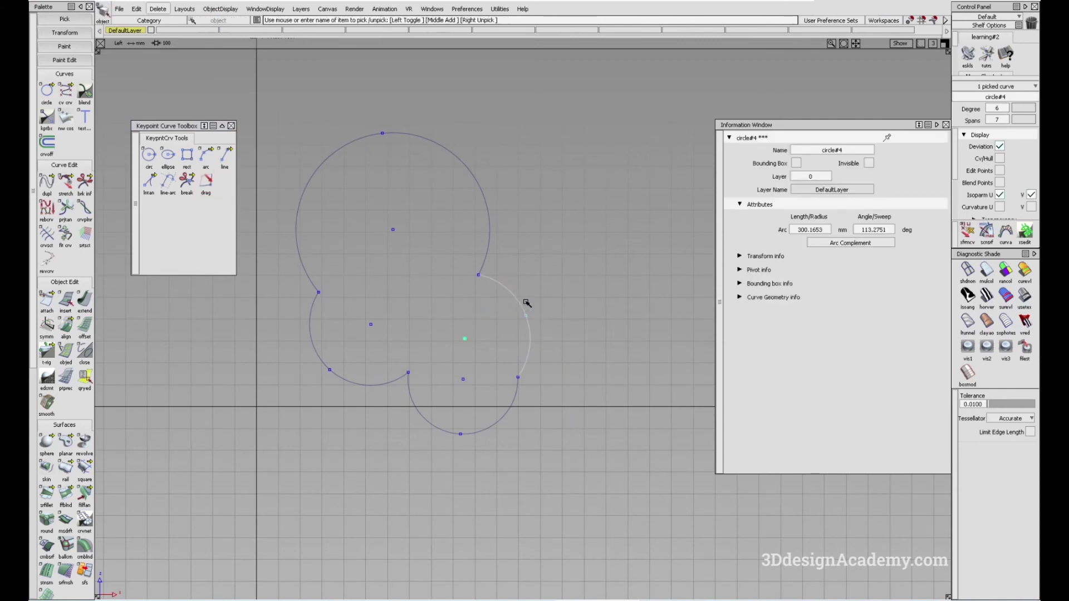
pyautogui.click(822, 230)
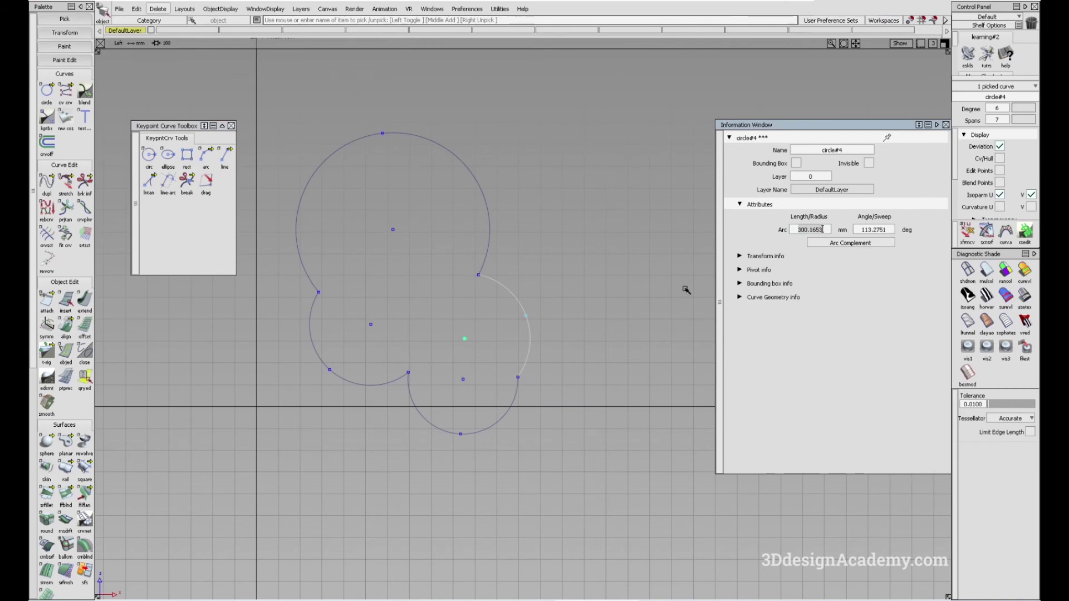
pyautogui.click(856, 246)
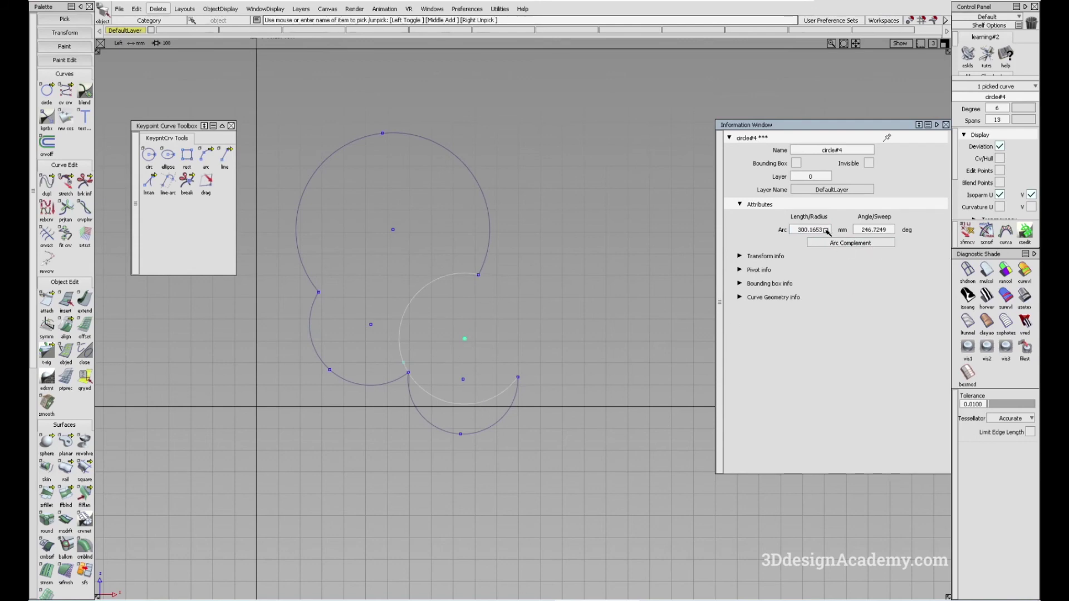
# - Set the picked arc's radius to 500 mm
pyautogui.write('5')
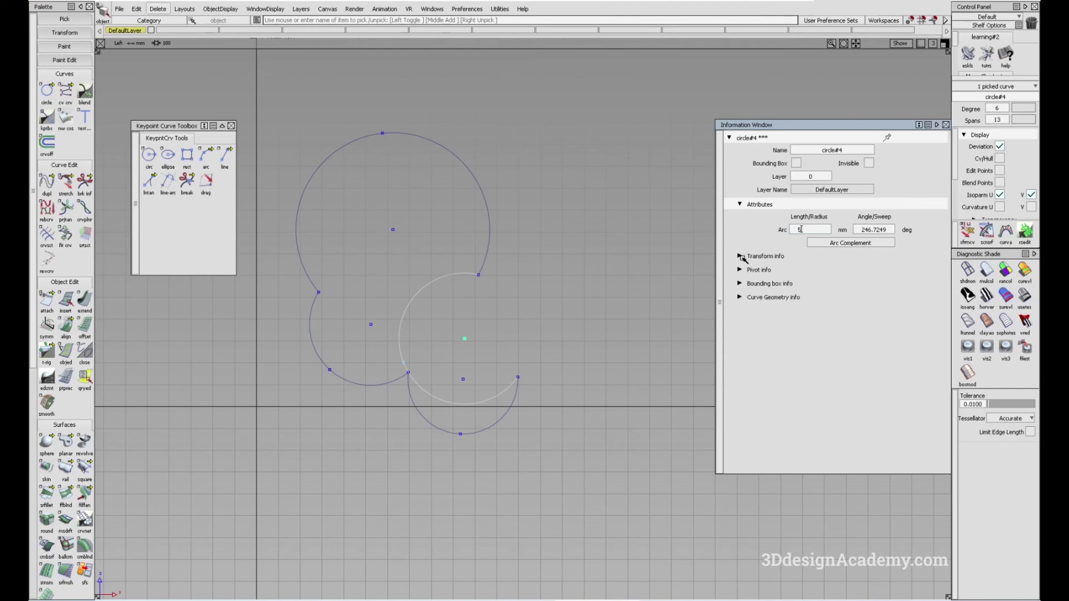
pyautogui.write('00')
pyautogui.press('Return')
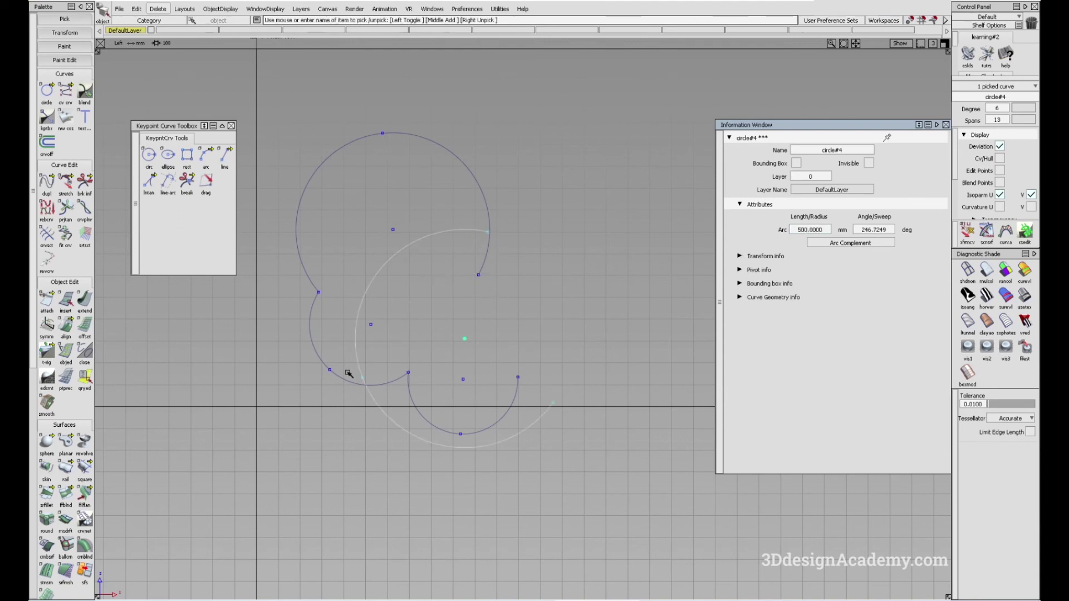
# - Undo the radius change and the arc complement, and unpick the arc
pyautogui.hotkey('ctrl', 'z')
pyautogui.hotkey('ctrl', 'z')
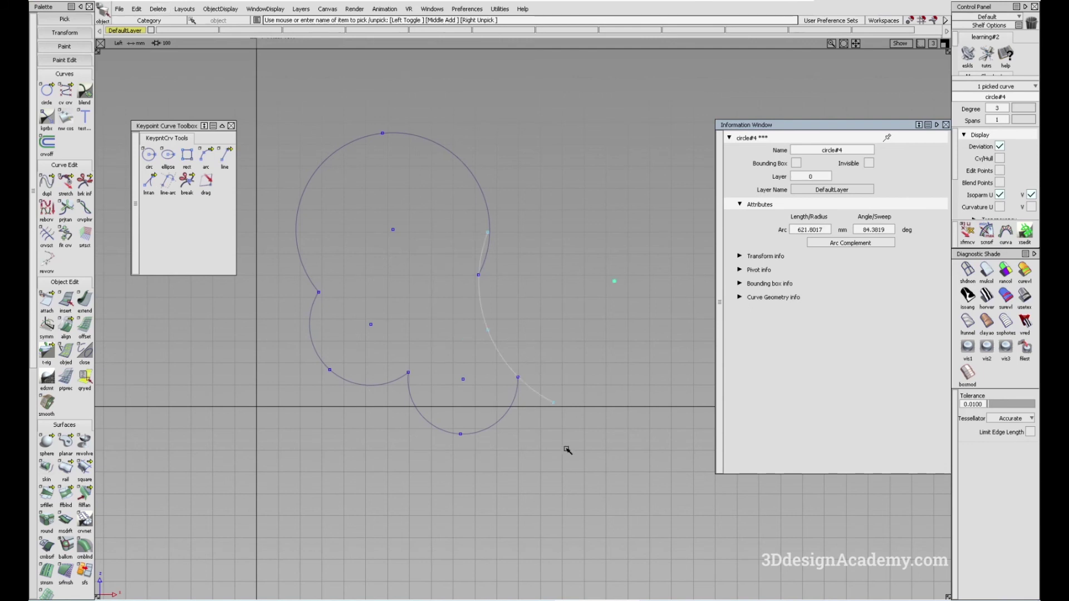
pyautogui.click(564, 323)
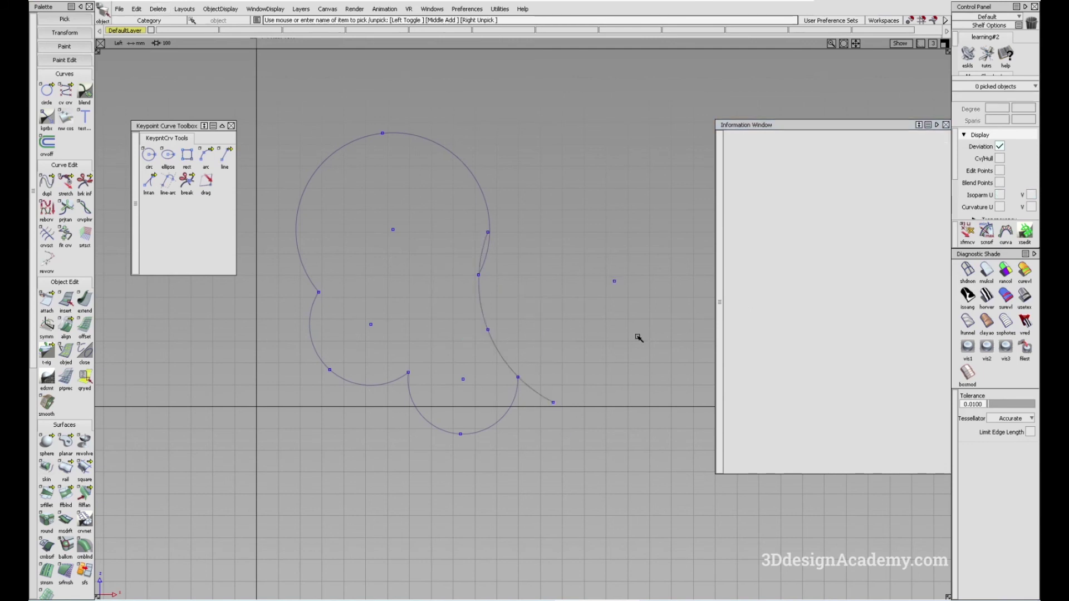